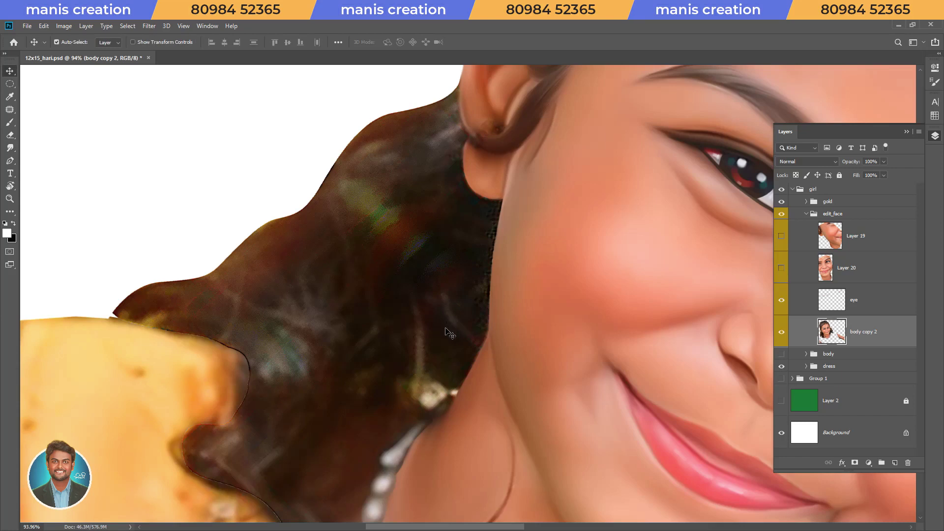
- Invert the face selection so only the hair behind the neck and ear can be smudged
mouse_move(450, 322)
mouse_down()
mouse_move(511, 352)
mouse_move(506, 300)
mouse_move(520, 249)
mouse_up()
key(ctrl+shift+i)
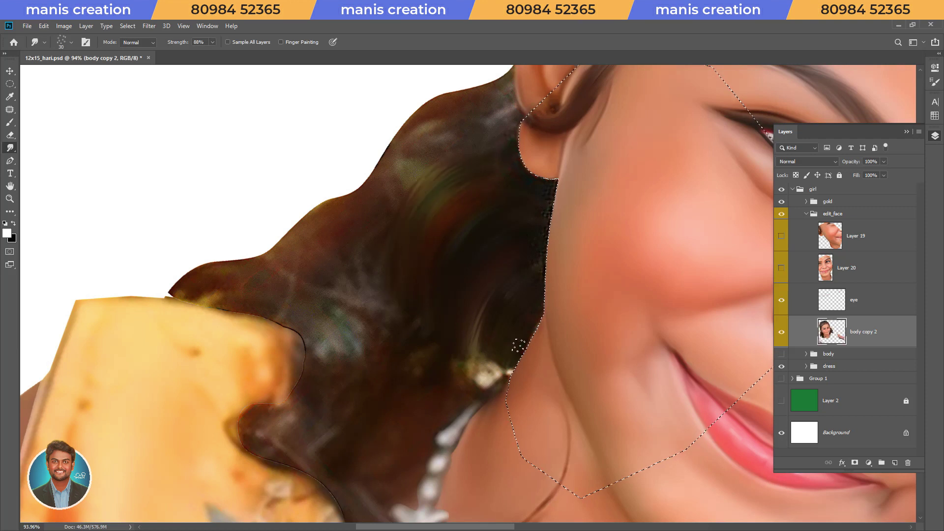
scroll(543, 175, up, 4)
key(bracketleft)
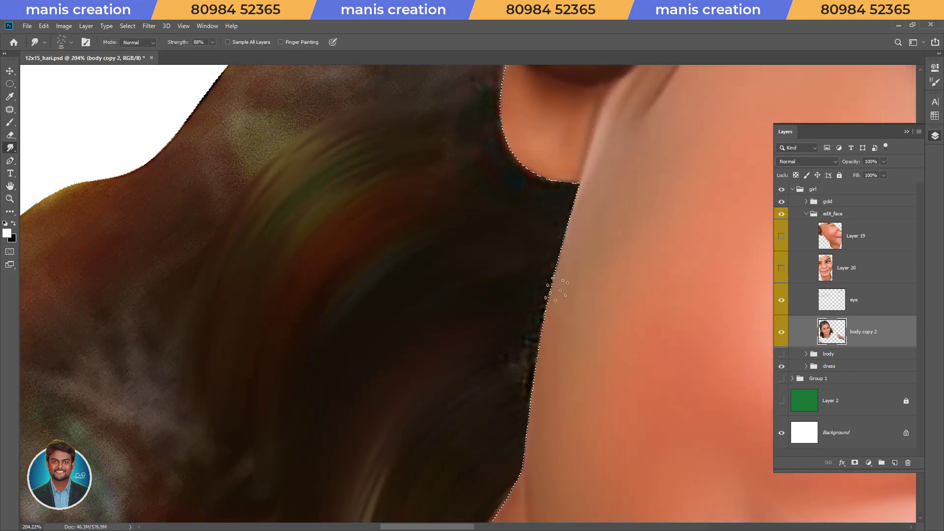
drag(602, 244, 523, 279)
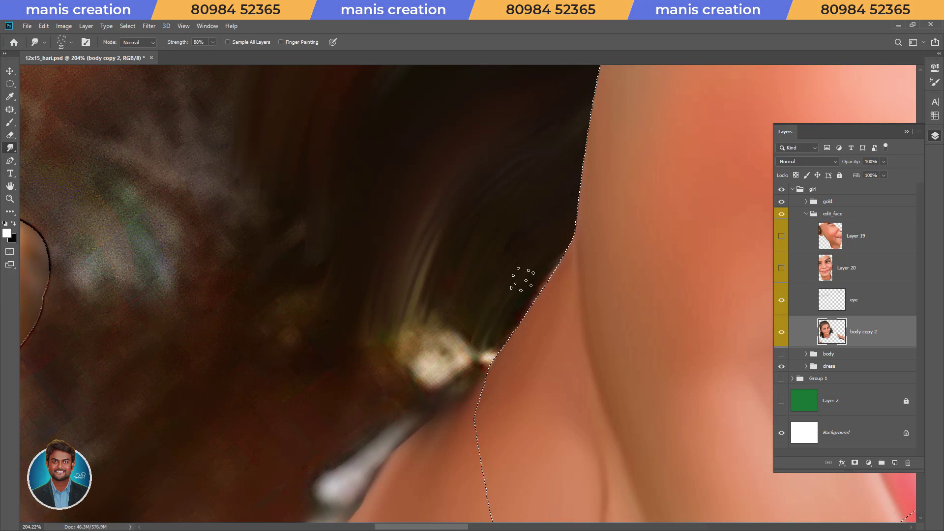
key(Escape)
scroll(522, 316, down, 2)
key(bracketright)
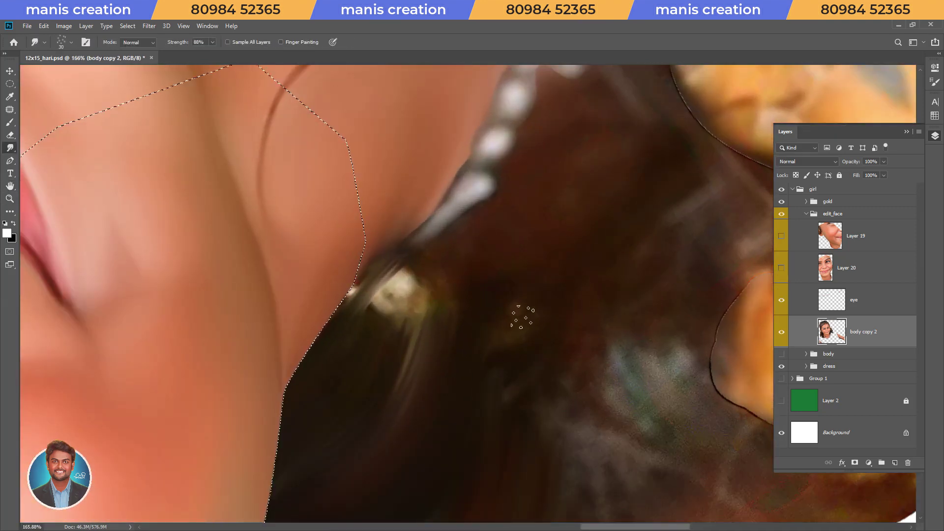
- Smudge the hair beside the earring and over the dark jaw outline into streaks
drag(423, 256, 389, 354)
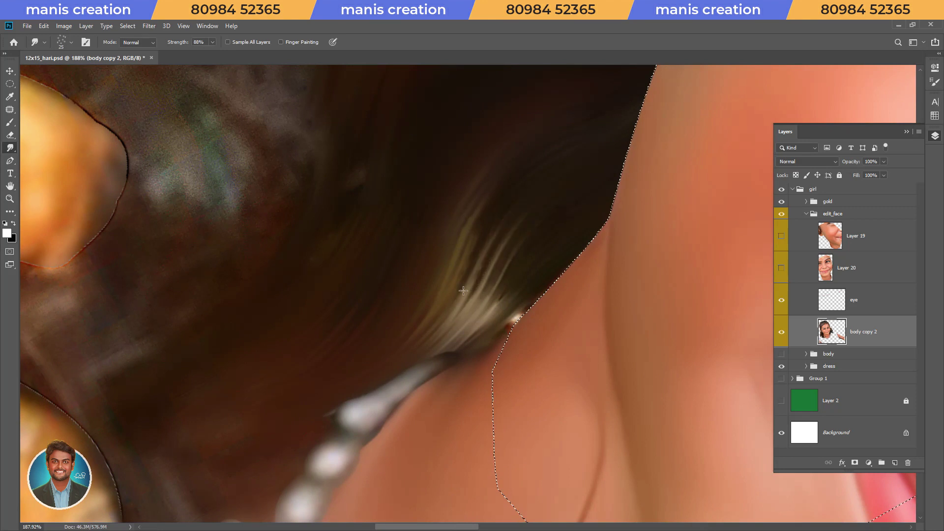
mouse_move(519, 230)
mouse_down()
mouse_move(450, 266)
mouse_move(496, 211)
mouse_move(500, 184)
mouse_up()
key(bracketright)
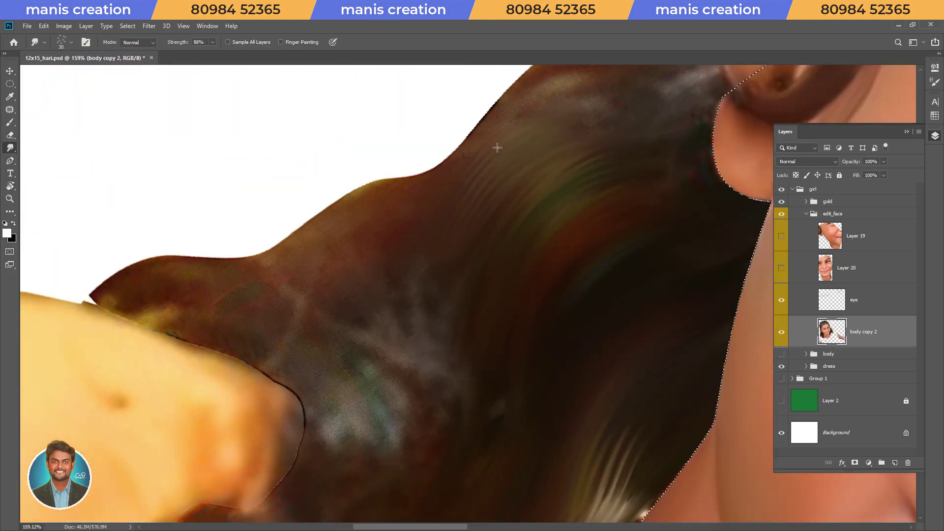
scroll(560, 200, down, 2)
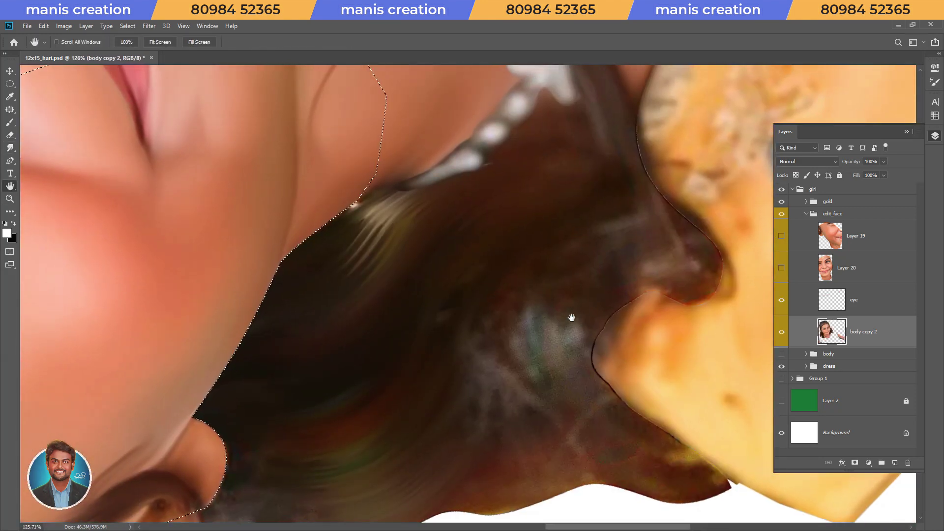
drag(572, 318, 538, 345)
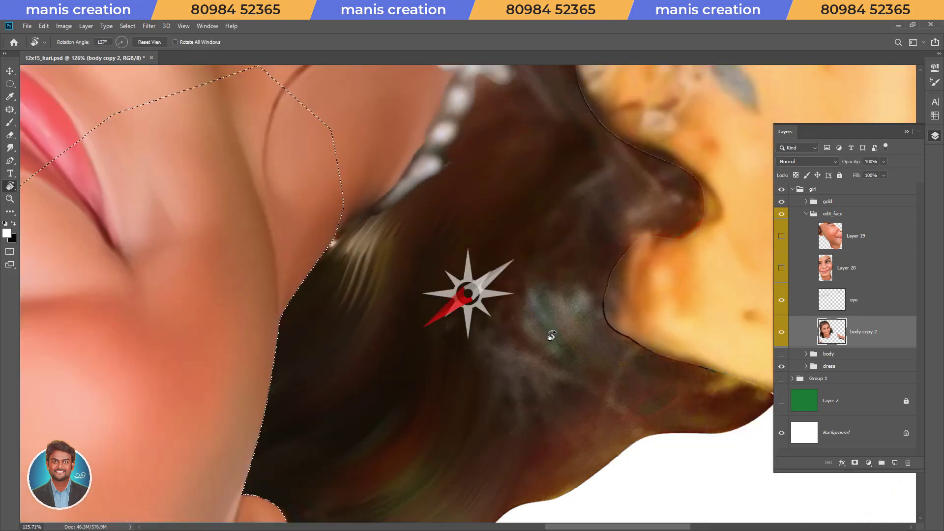
mouse_move(580, 275)
mouse_down()
mouse_move(600, 317)
mouse_move(558, 286)
mouse_up()
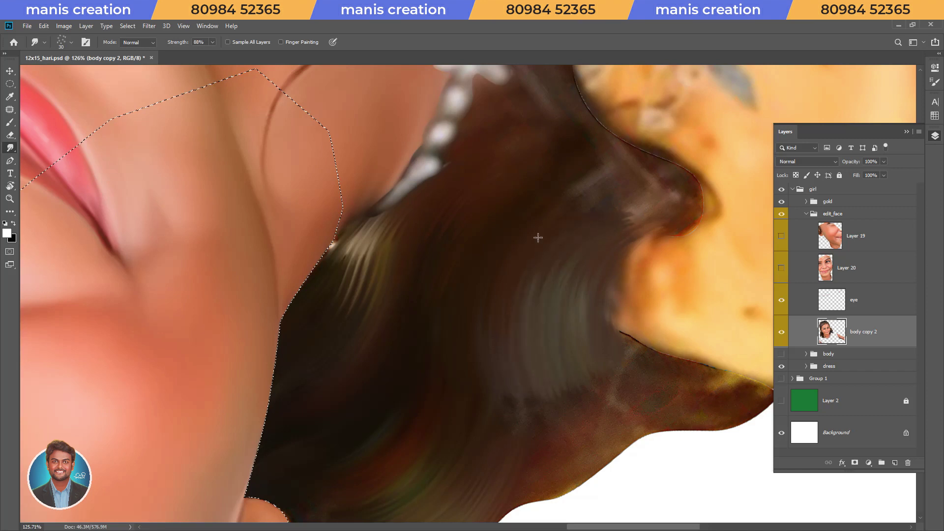
- Soften the outer hair edge along the outline and near the ear with a smaller brush
mouse_move(488, 434)
mouse_down()
mouse_move(474, 311)
mouse_move(531, 378)
mouse_up()
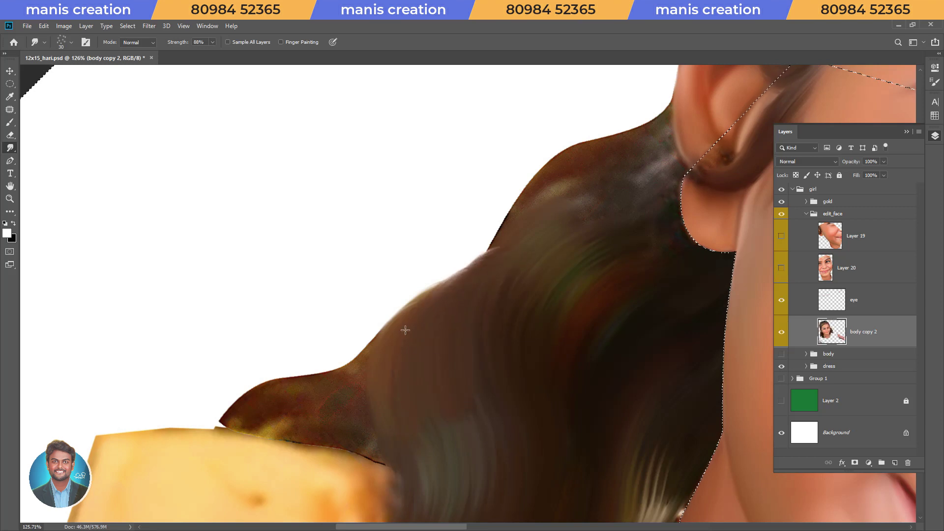
alt+scroll(406, 330, up, 3)
key(bracketleft)
mouse_move(444, 249)
mouse_down()
mouse_move(424, 244)
mouse_move(339, 364)
mouse_up()
mouse_move(358, 450)
mouse_down()
mouse_move(362, 354)
mouse_move(435, 340)
mouse_up()
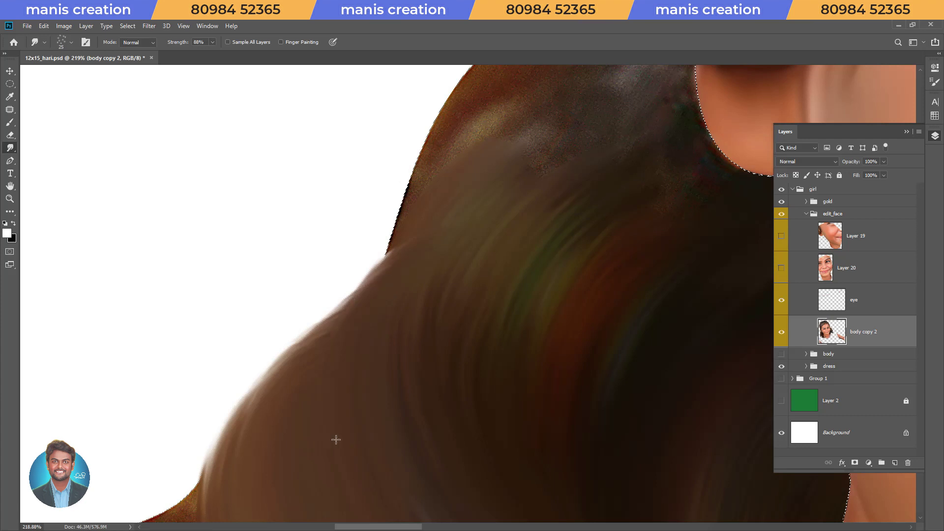
alt+scroll(336, 439, down, 5)
- Subtract the ear from the selection with the Lasso tool
alt+scroll(555, 361, up, 5)
key(l)
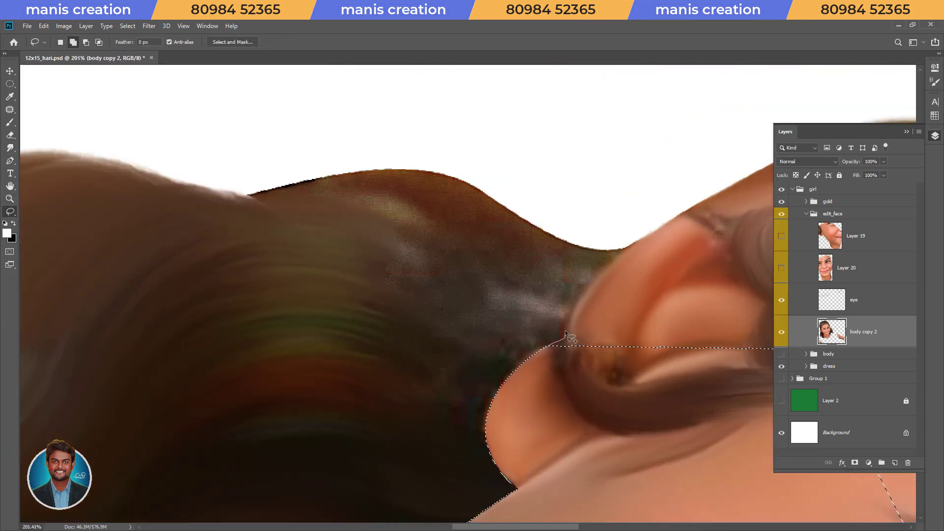
key(ctrl+z)
drag(546, 345, 565, 340)
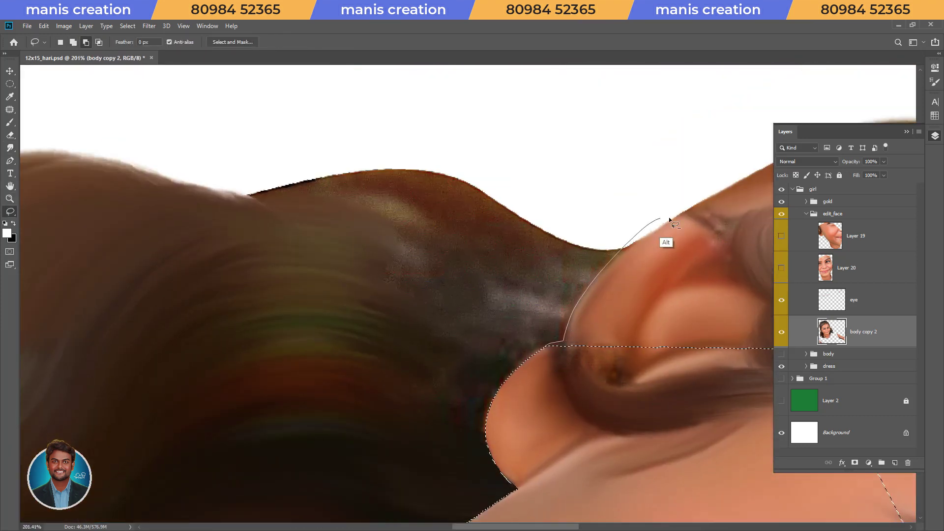
drag(670, 220, 670, 220)
- Smudge the grey patch in the hair beside the ear into smooth streaks
key(r)
scroll(531, 320, down, 3)
scroll(584, 280, up, 3)
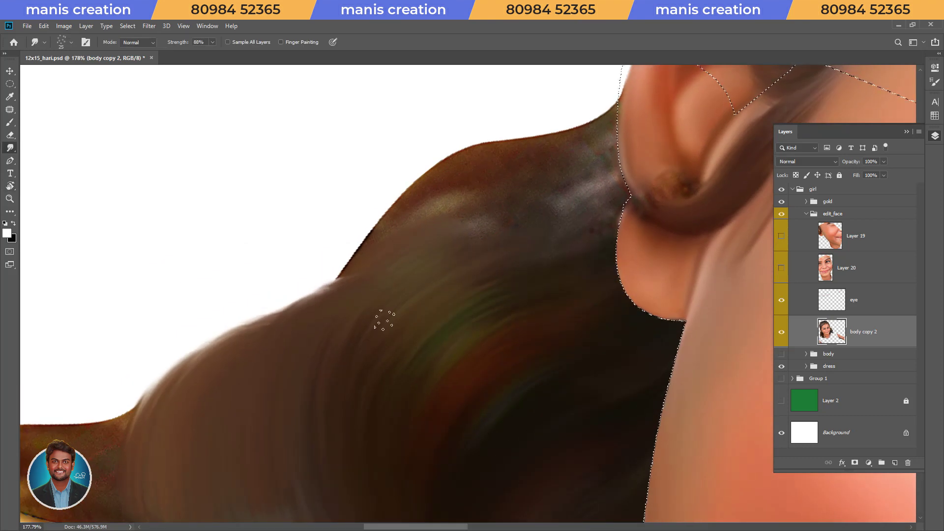
mouse_move(381, 360)
mouse_down()
mouse_move(481, 182)
mouse_move(537, 152)
mouse_move(595, 148)
mouse_move(649, 164)
mouse_up()
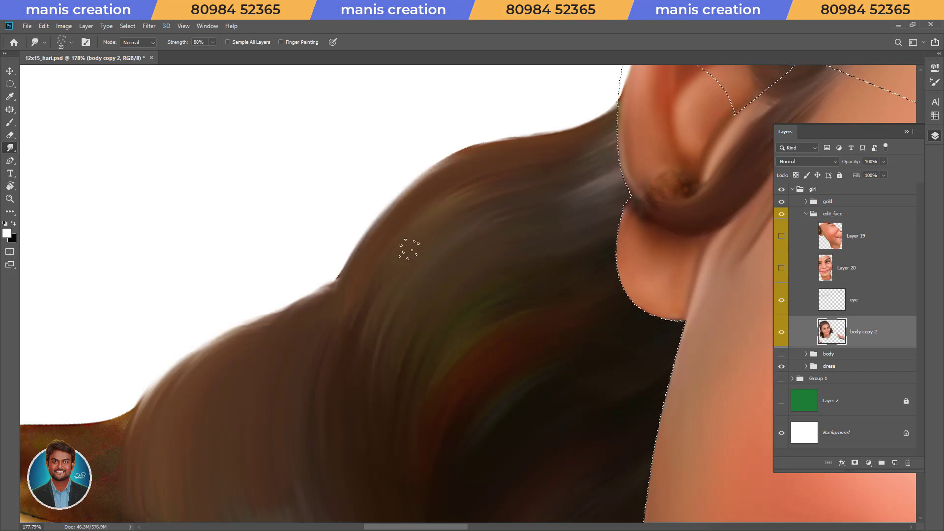
scroll(366, 402, down, 3)
scroll(580, 293, down, 2)
mouse_move(481, 375)
mouse_down()
mouse_move(507, 246)
mouse_move(489, 173)
mouse_up()
- Blend the dark hair strands under the ornament into its orange edge
drag(489, 320, 468, 170)
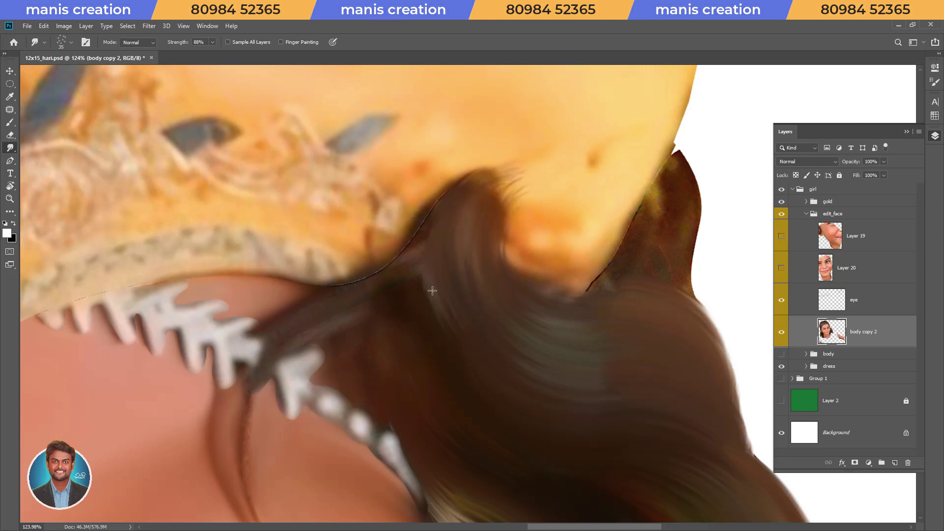
drag(422, 235, 476, 417)
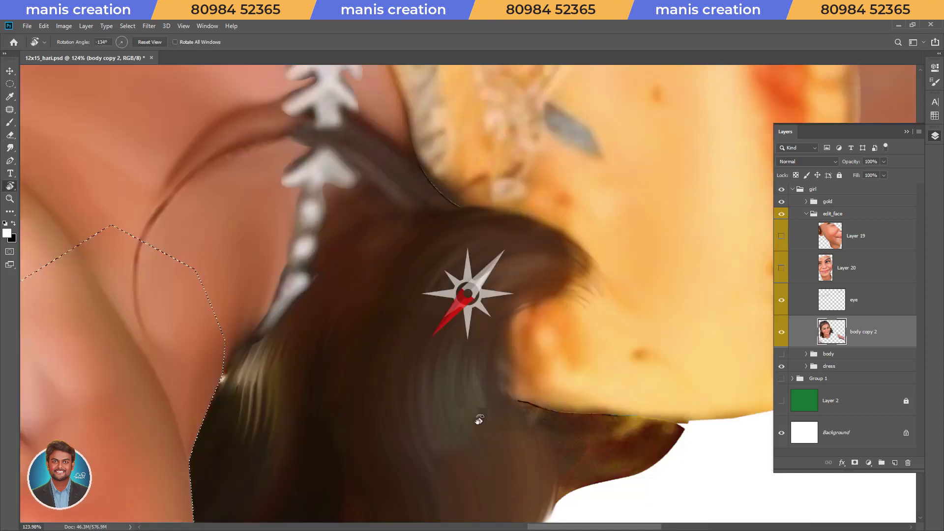
key(z)
mouse_move(614, 339)
mouse_down()
mouse_move(574, 261)
mouse_move(562, 320)
mouse_up()
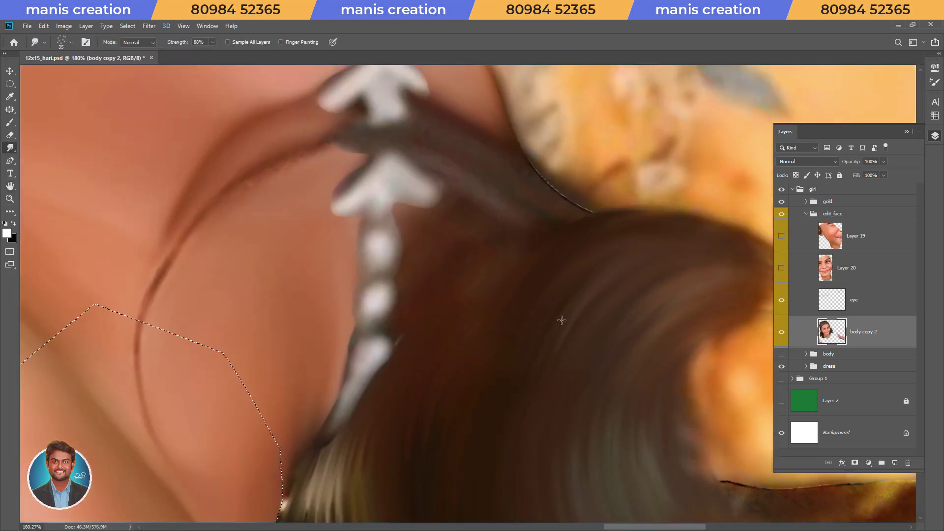
drag(656, 209, 606, 195)
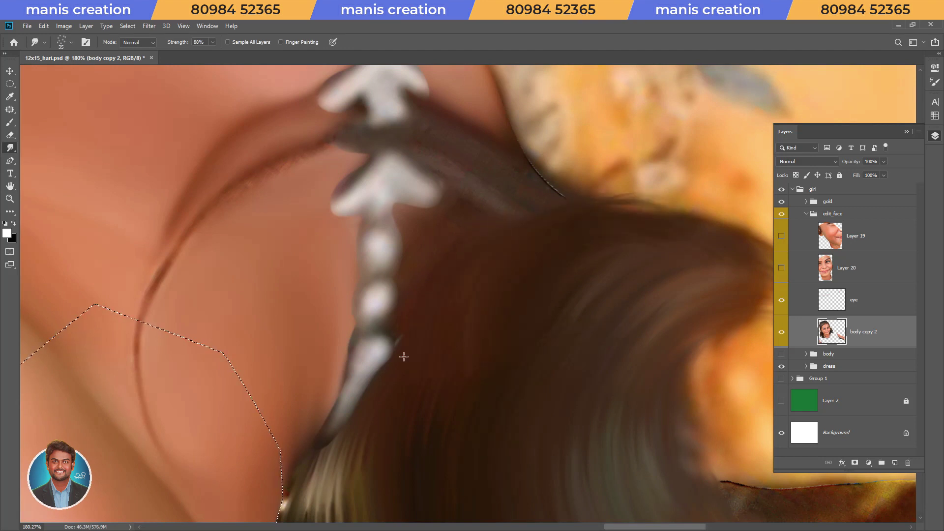
drag(404, 356, 480, 408)
mouse_move(432, 246)
mouse_down()
mouse_move(476, 451)
mouse_move(338, 272)
mouse_move(388, 181)
mouse_up()
- Switch to Layer 4 with a larger smudge brush at 80% strength
key(r)
key(r)
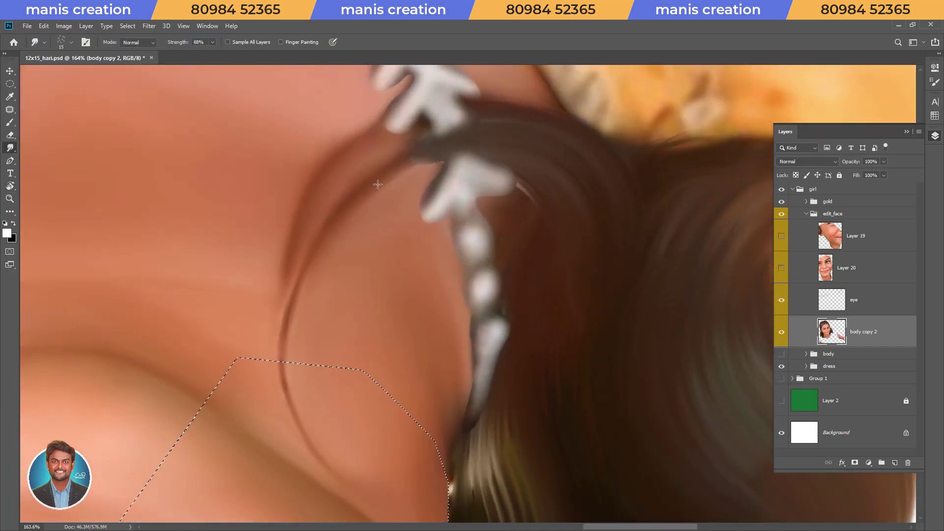
scroll(284, 335, down, 5)
scroll(522, 365, up, 5)
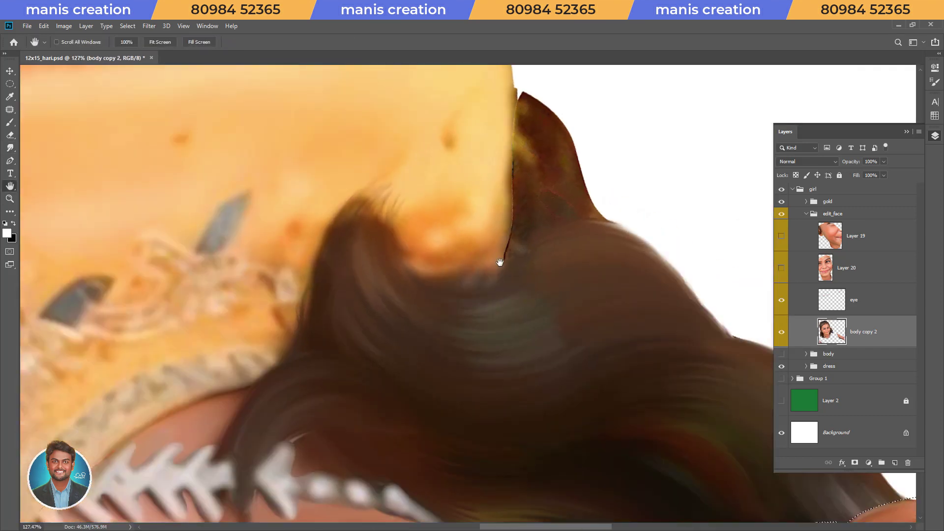
ctrl+click(522, 364)
key(bracketright)
key(bracketright)
key(8)
scroll(508, 392, up, 3)
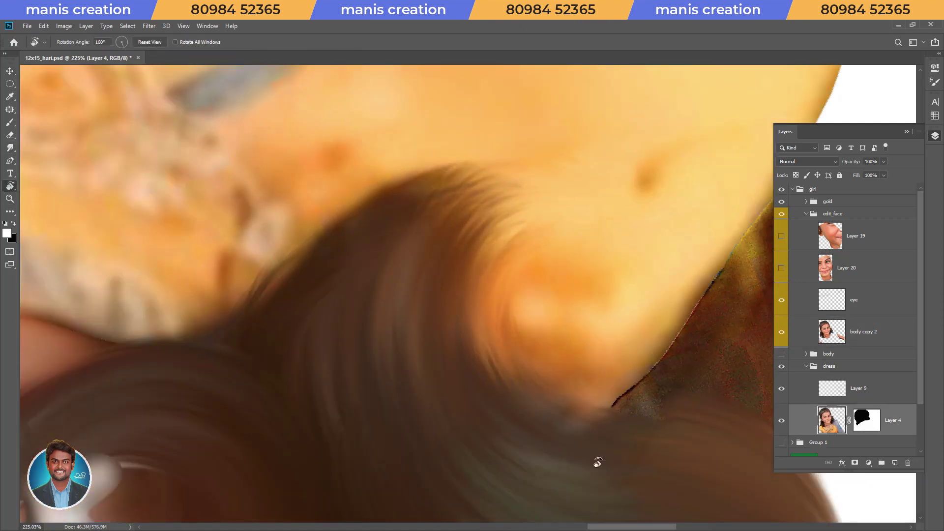
- Smudge the hair on Layer 4, then return to the body copy 2 layer
drag(597, 459, 486, 504)
scroll(435, 450, down, 4)
scroll(548, 319, up, 3)
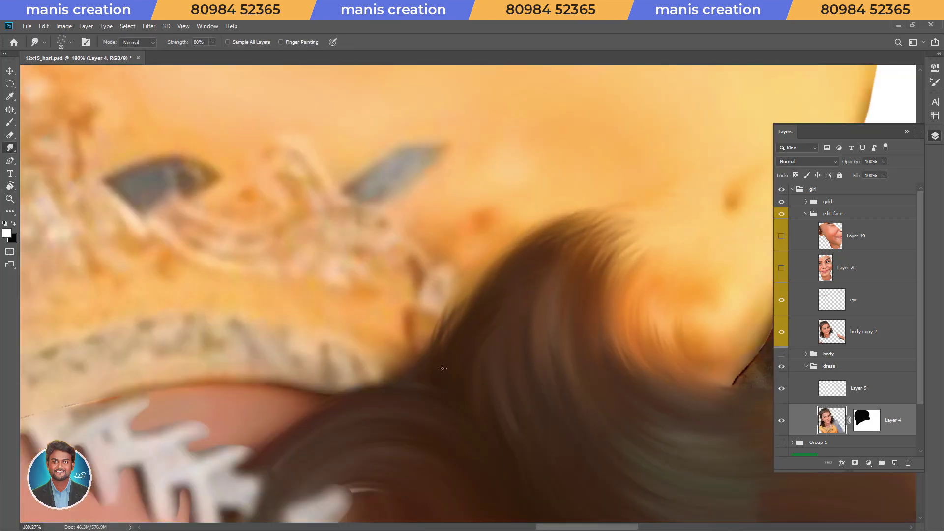
key(bracketleft)
scroll(608, 215, up, 3)
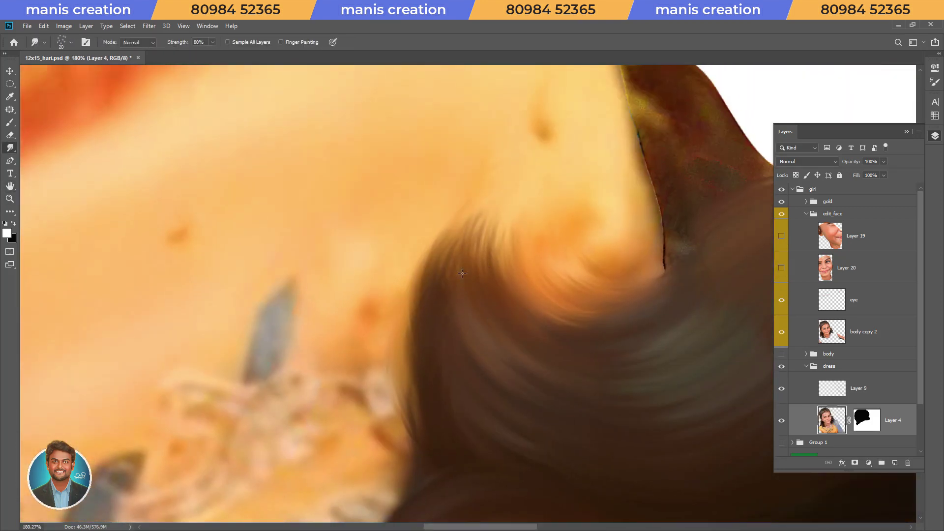
scroll(504, 354, up, 2)
ctrl+click(633, 428)
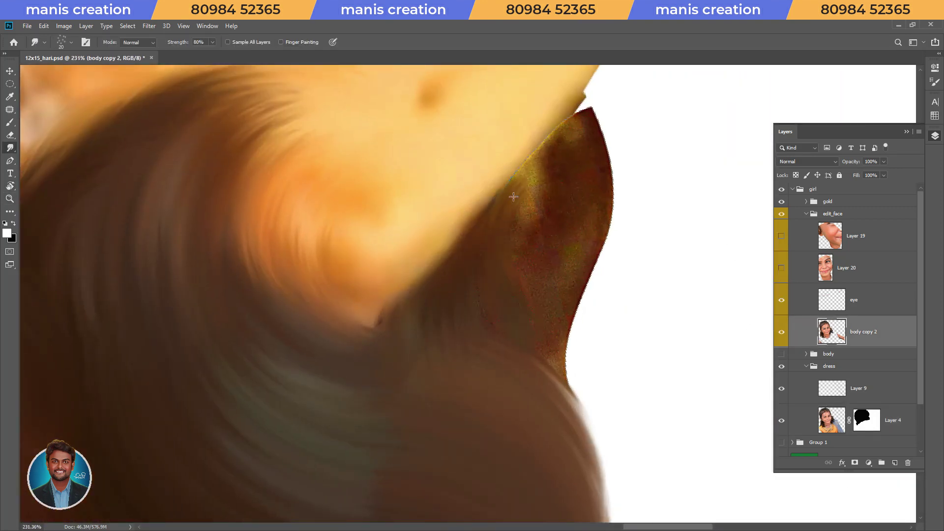
- Smudge the hair tips over the blue shawl into soft curls with a smaller brush
key(Escape)
scroll(485, 158, up, 1)
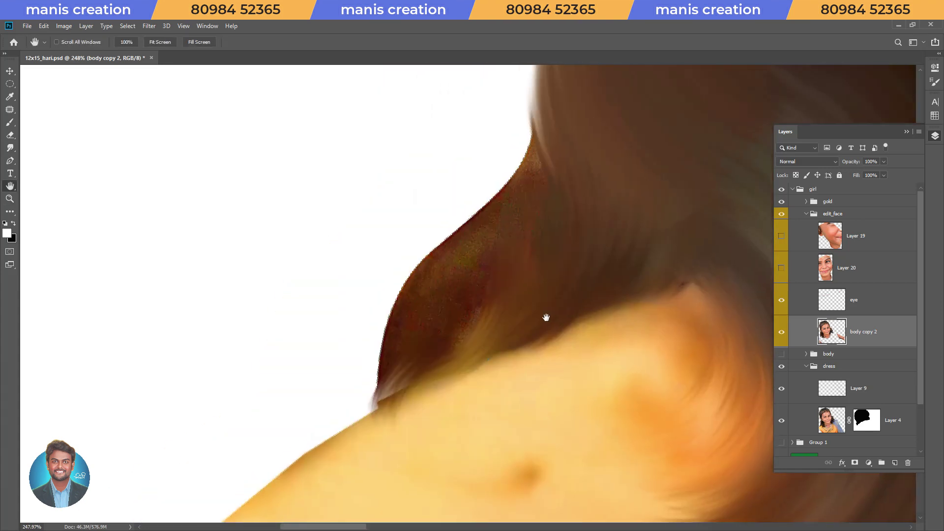
drag(381, 391, 385, 421)
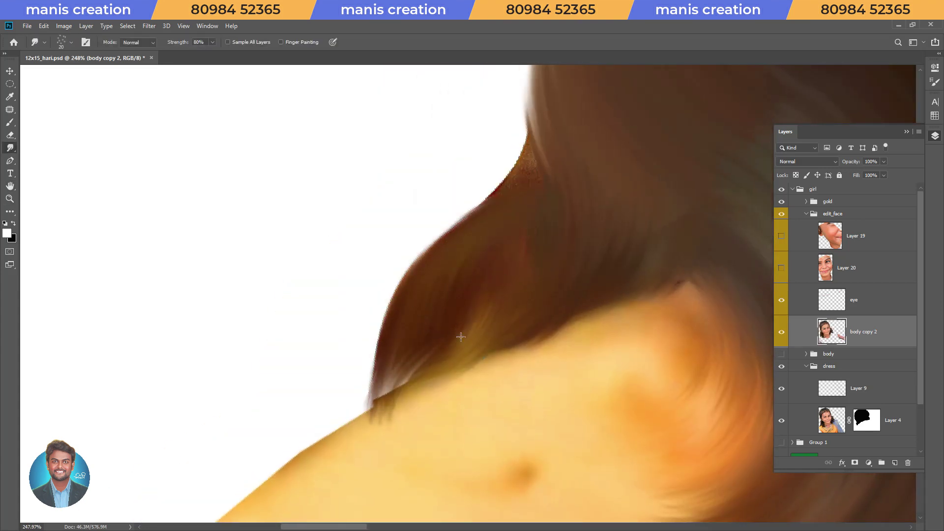
scroll(601, 149, down, 5)
scroll(452, 235, up, 4)
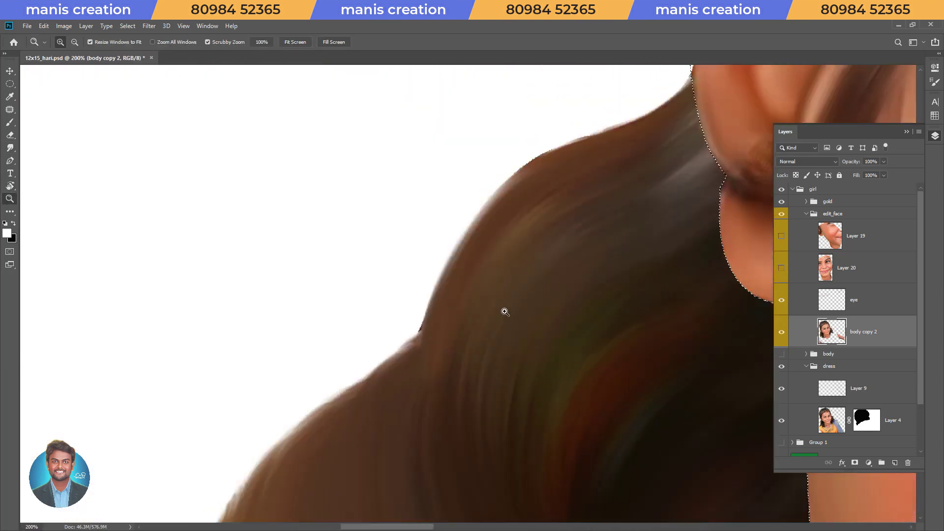
key(bracketleft)
drag(492, 212, 437, 325)
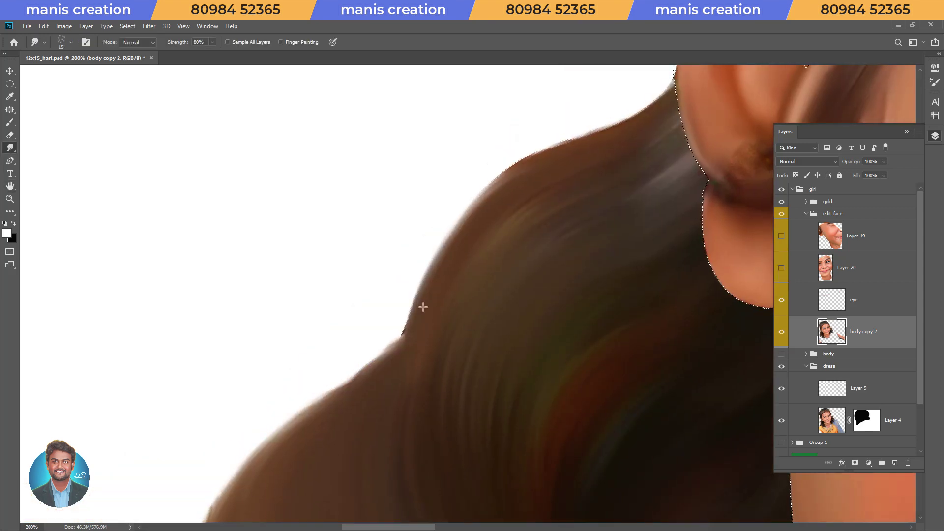
scroll(423, 306, down, 5)
scroll(492, 271, up, 4)
key(Escape)
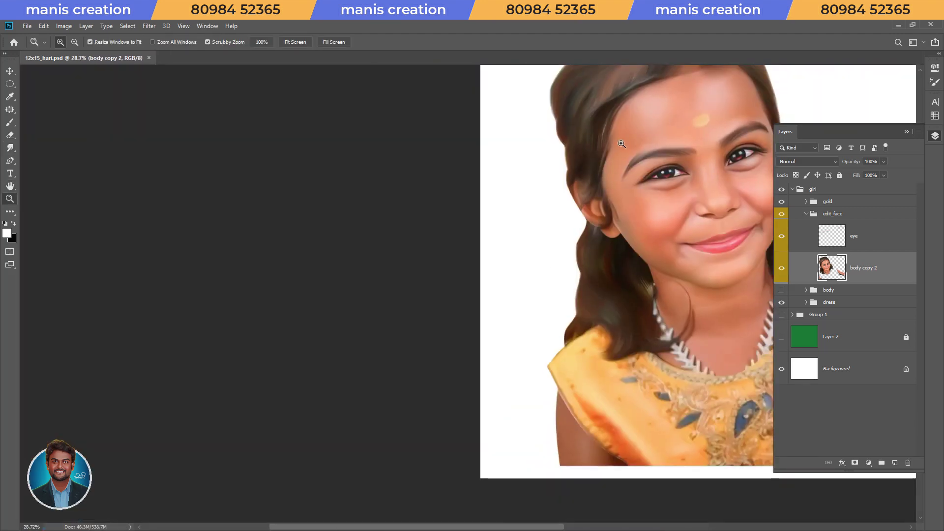
- Create a new layer and choose a fine hair-strand brush preset
key(Return)
key(b)
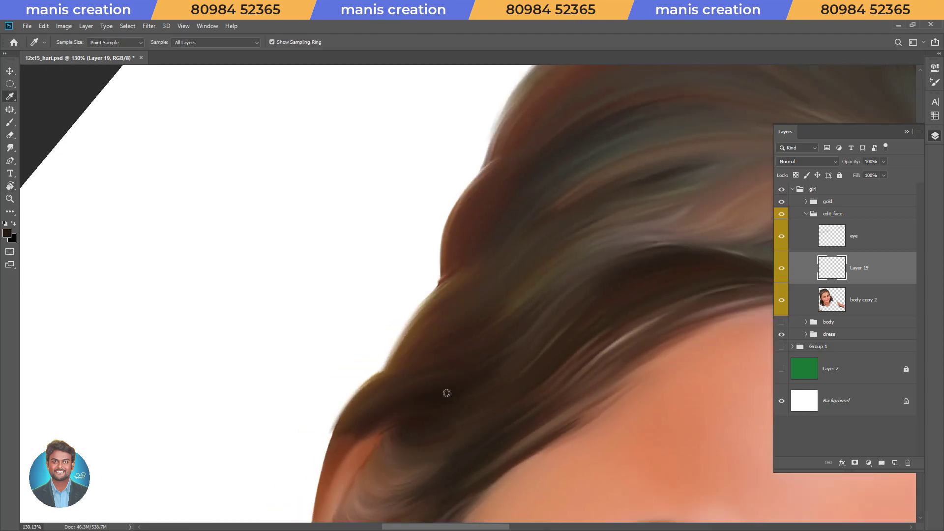
right_click(534, 393)
scroll(672, 394, down, 3)
double_click(611, 380)
- Paint a first strand along the hair edge, undoing a stray dark stroke
drag(355, 426, 440, 285)
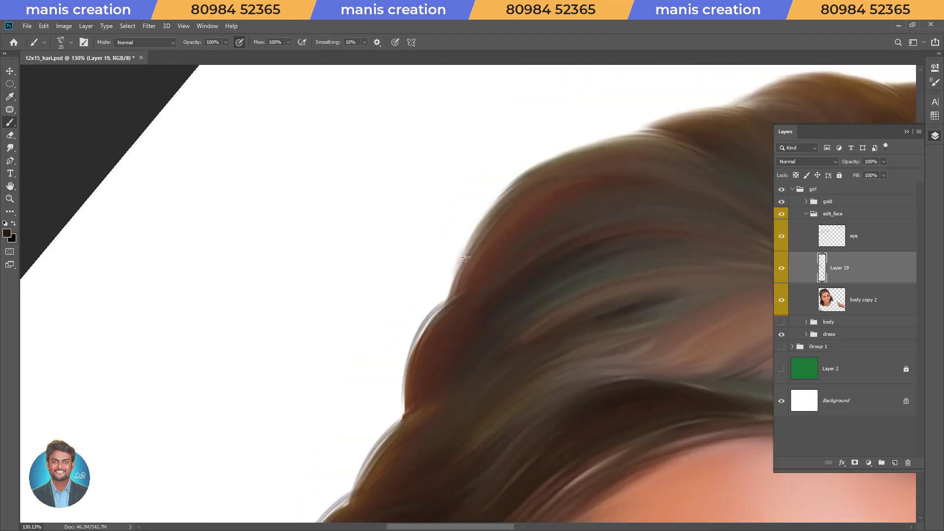
scroll(465, 257, up, 3)
mouse_move(535, 188)
mouse_down()
mouse_move(525, 438)
mouse_move(464, 348)
mouse_move(464, 363)
mouse_up()
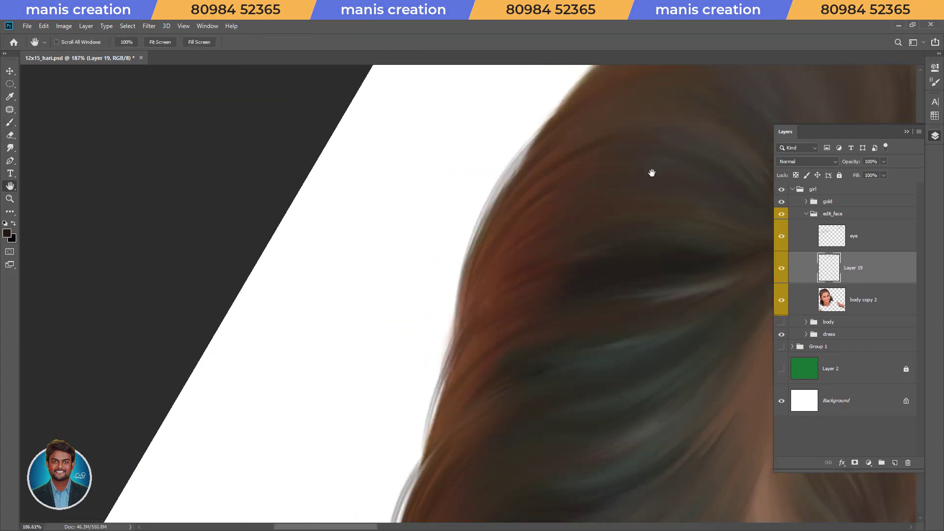
mouse_move(693, 220)
mouse_down()
mouse_move(652, 173)
mouse_move(331, 428)
mouse_up()
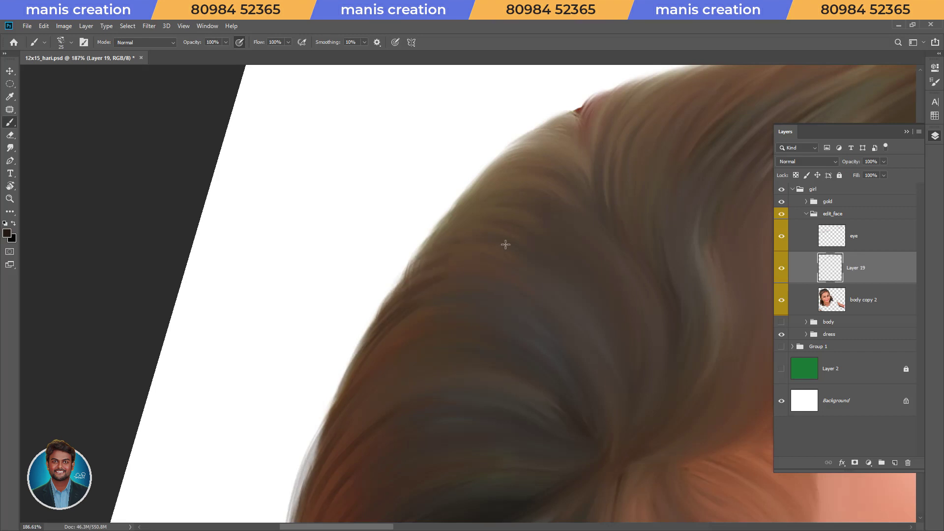
drag(506, 244, 543, 160)
key(ctrl+z)
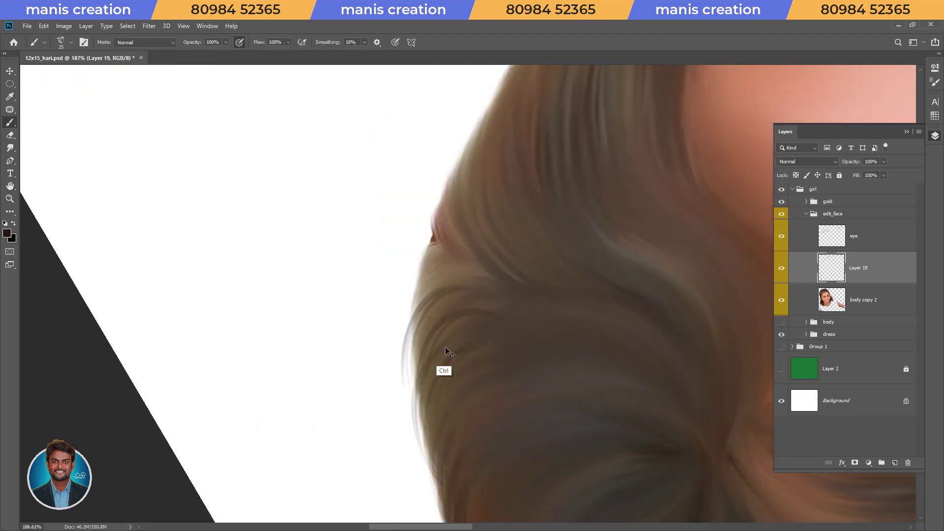
- Paint curly strands around the ear at rotated angles, undoing two poor strokes
key(z)
scroll(492, 211, down, 5)
scroll(507, 219, up, 3)
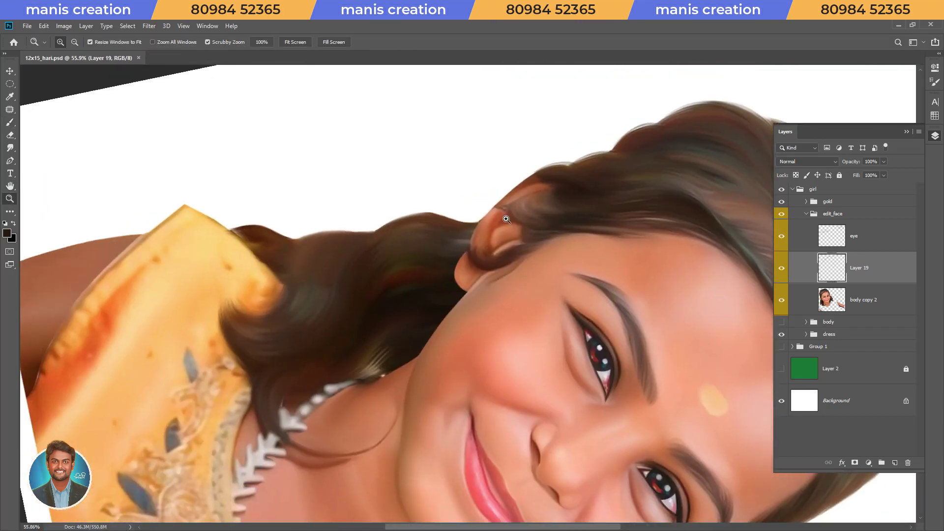
scroll(507, 220, up, 3)
key(b)
drag(561, 479, 446, 372)
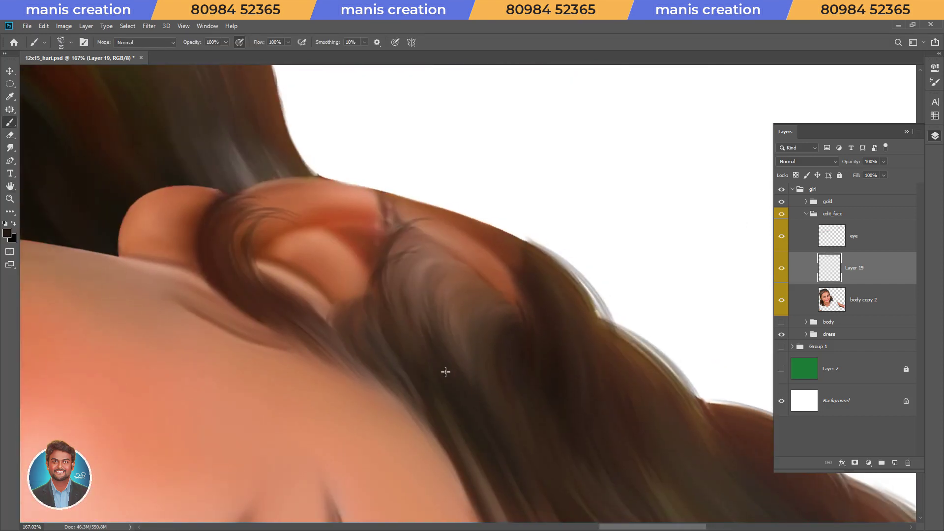
mouse_move(553, 339)
mouse_down()
mouse_move(464, 204)
mouse_move(563, 250)
mouse_up()
mouse_move(667, 127)
mouse_down()
mouse_move(424, 419)
mouse_move(443, 362)
mouse_move(415, 390)
mouse_move(447, 449)
mouse_up()
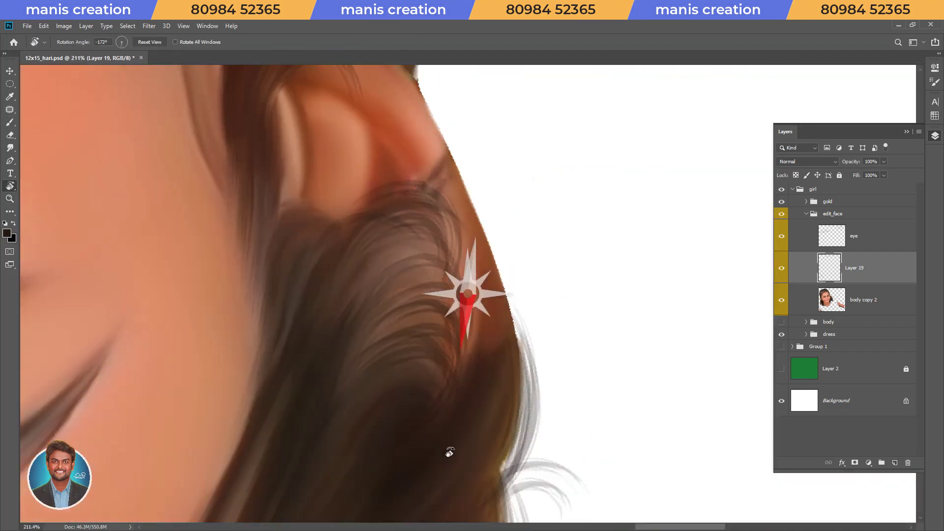
drag(605, 270, 562, 270)
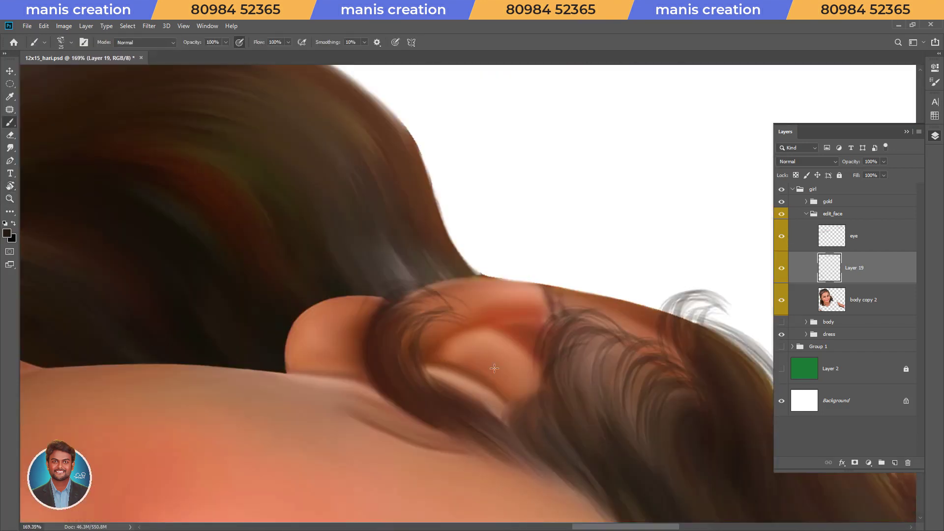
key(Escape)
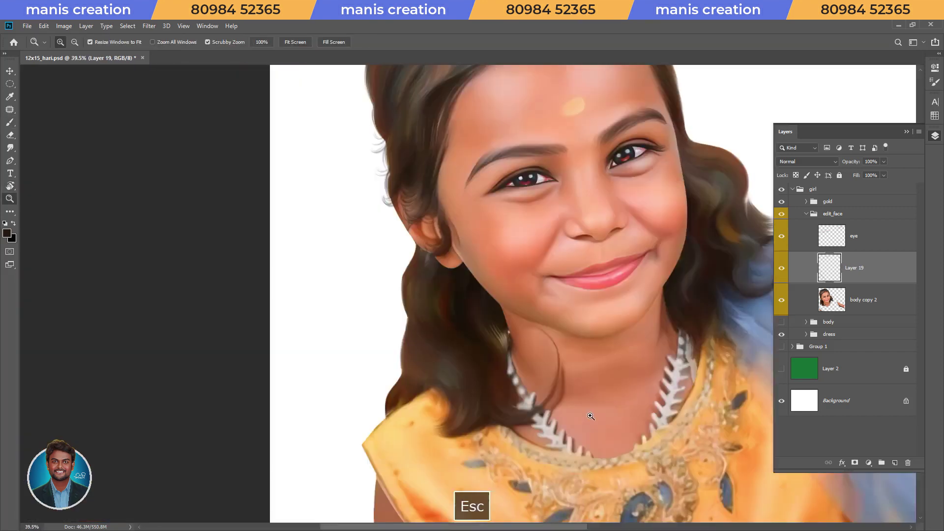
key(ctrl+z)
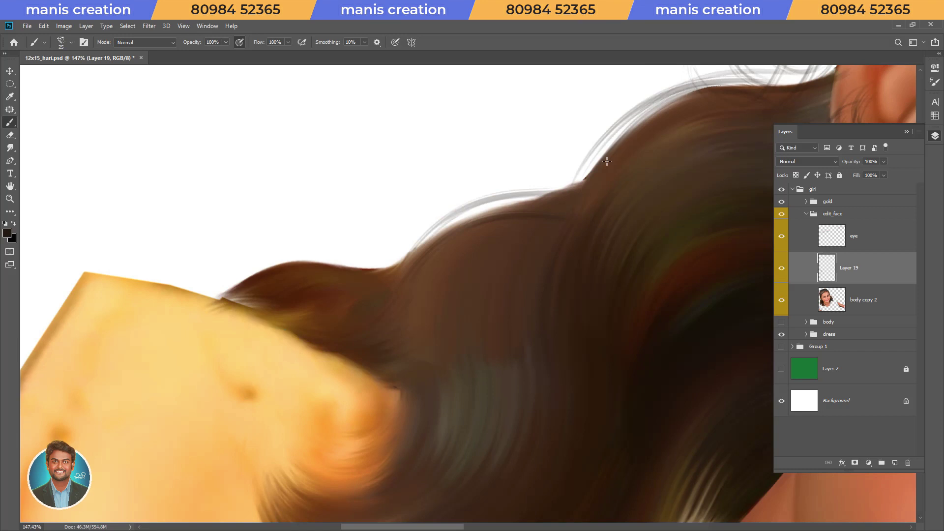
key(ctrl+z)
- Add a dark strand arc near the face and headband, undoing misplaced strokes
key(r)
mouse_move(441, 269)
mouse_down()
mouse_move(558, 345)
mouse_move(638, 304)
mouse_move(449, 382)
mouse_up()
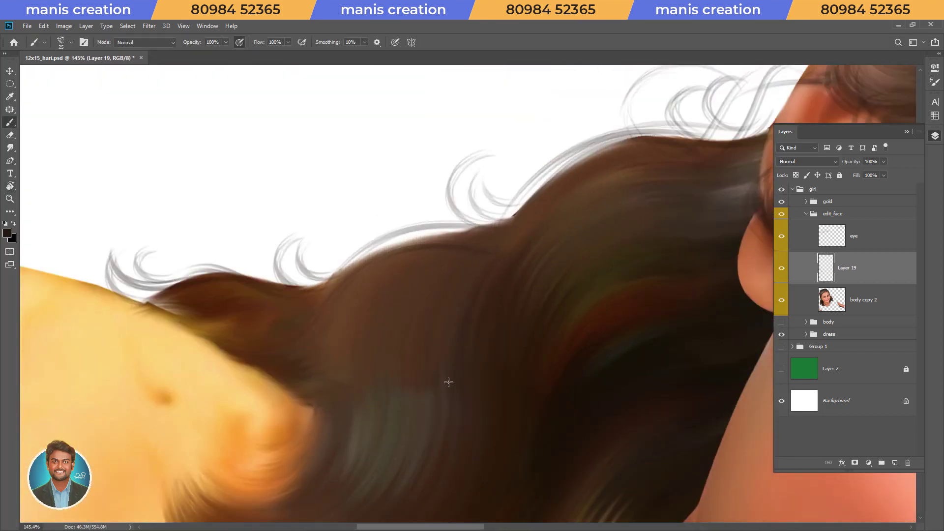
mouse_move(369, 409)
mouse_down()
mouse_move(654, 263)
mouse_move(481, 308)
mouse_move(413, 312)
mouse_up()
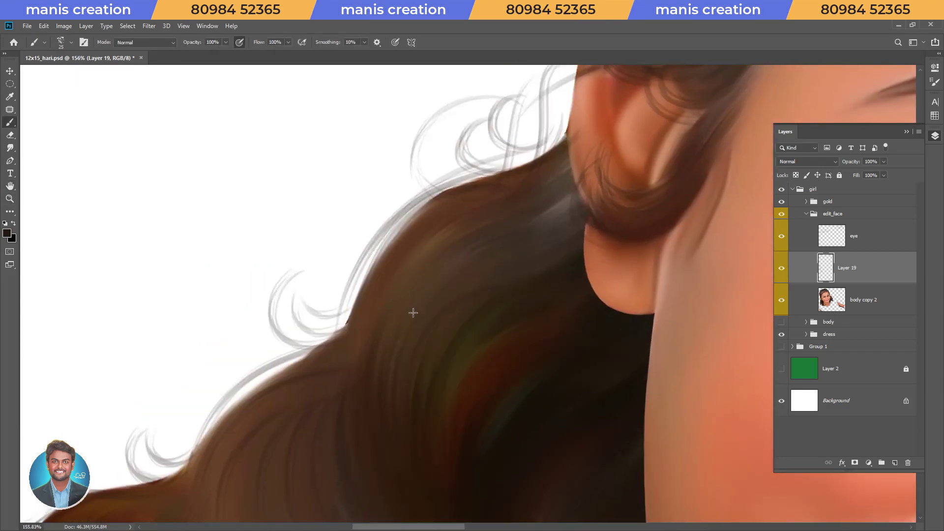
drag(393, 358, 506, 299)
key(ctrl+z)
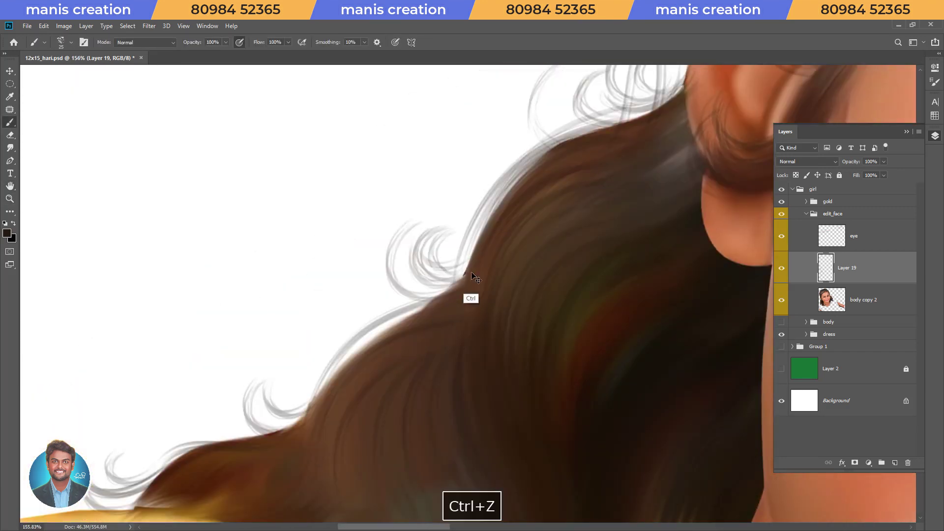
mouse_move(348, 370)
mouse_down()
mouse_move(384, 393)
mouse_move(384, 436)
mouse_move(409, 363)
mouse_move(441, 387)
mouse_up()
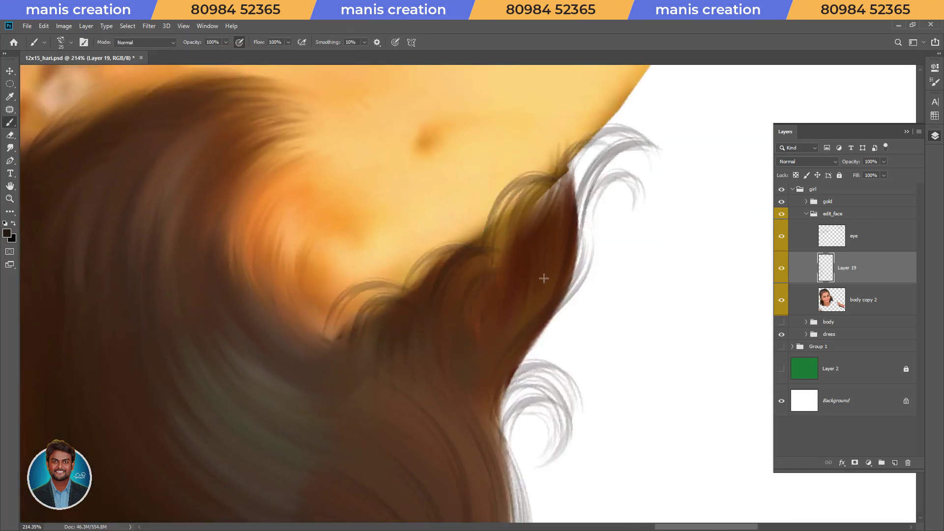
drag(246, 212, 541, 394)
drag(492, 305, 629, 275)
mouse_move(498, 396)
mouse_down()
mouse_move(430, 295)
mouse_move(449, 228)
mouse_up()
key(Escape)
drag(506, 302, 600, 293)
key(ctrl+z)
key(r)
drag(500, 185, 446, 432)
- Paint extra flyaway strands along the lower hair edge near the face and lips
key(b)
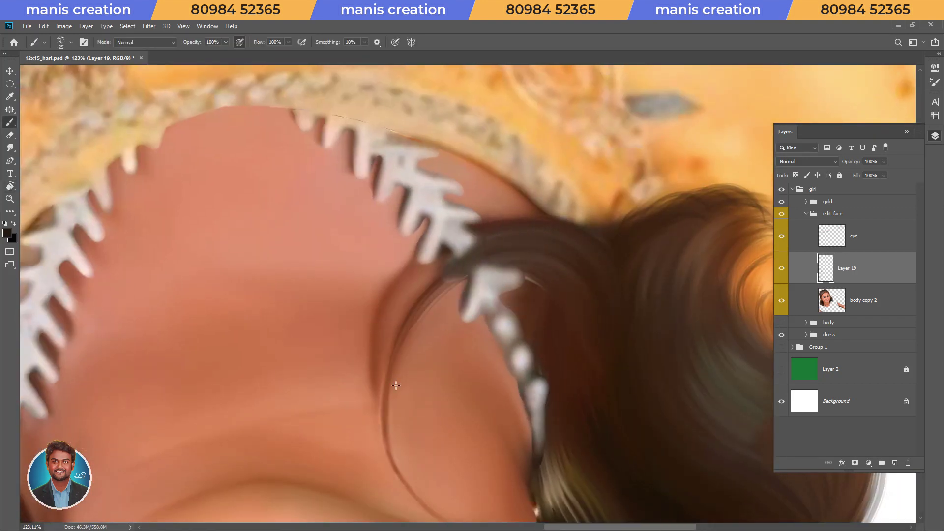
mouse_move(625, 237)
mouse_down()
mouse_move(481, 417)
mouse_move(412, 229)
mouse_up()
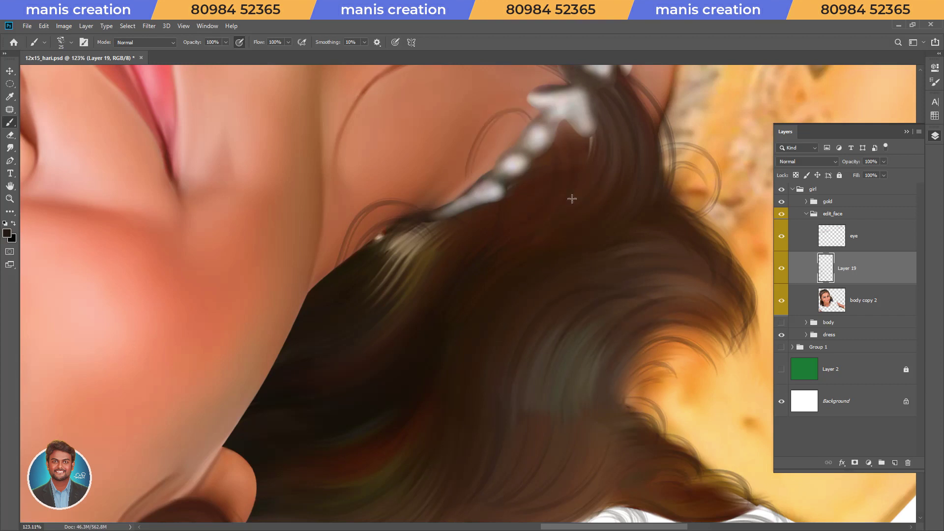
key(z)
click(429, 296)
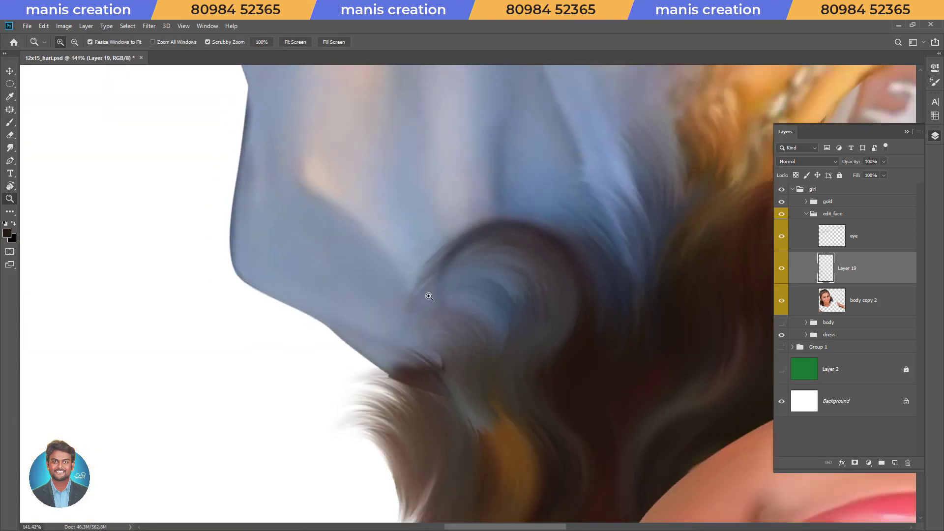
drag(429, 297, 541, 358)
key(b)
key(r)
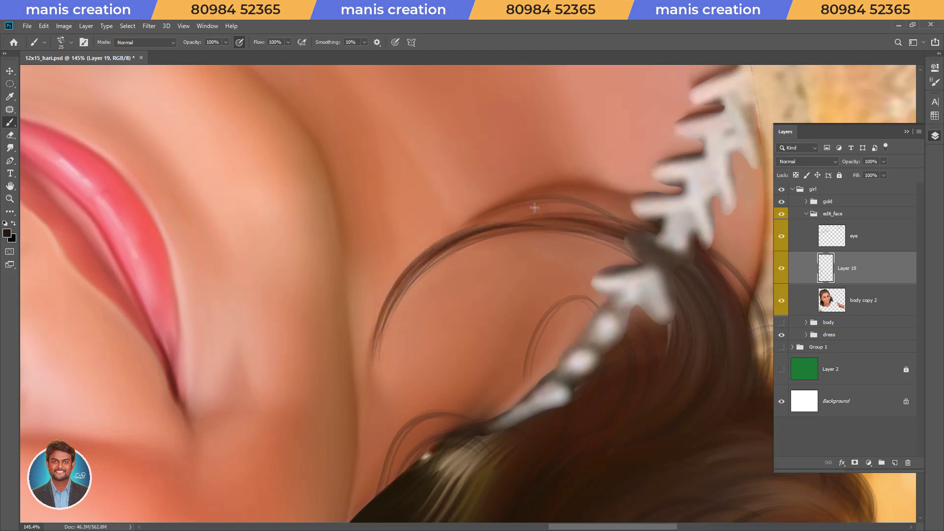
drag(625, 250, 631, 283)
- Undo the misplaced strand strokes and zoom out to review the curly edge
key(ctrl+z)
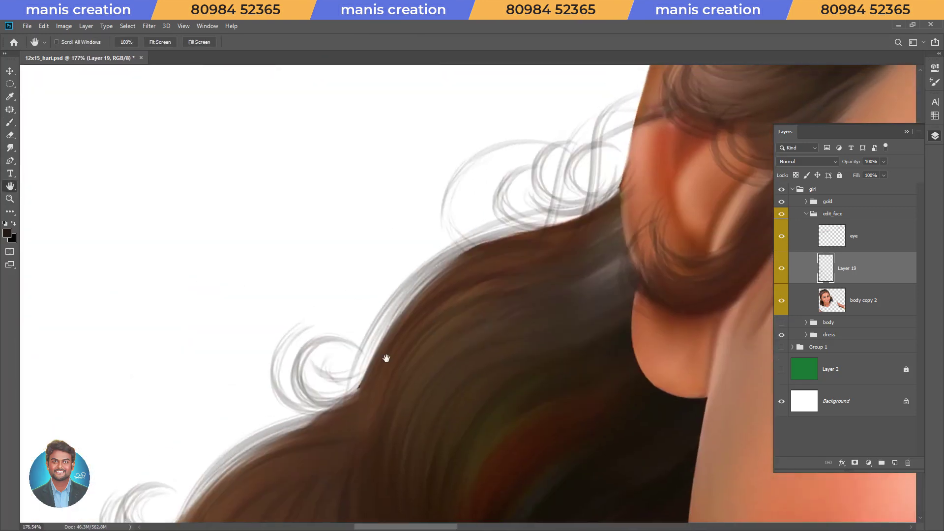
key(ctrl+z)
key(ctrl+z)
key(ctrl+z)
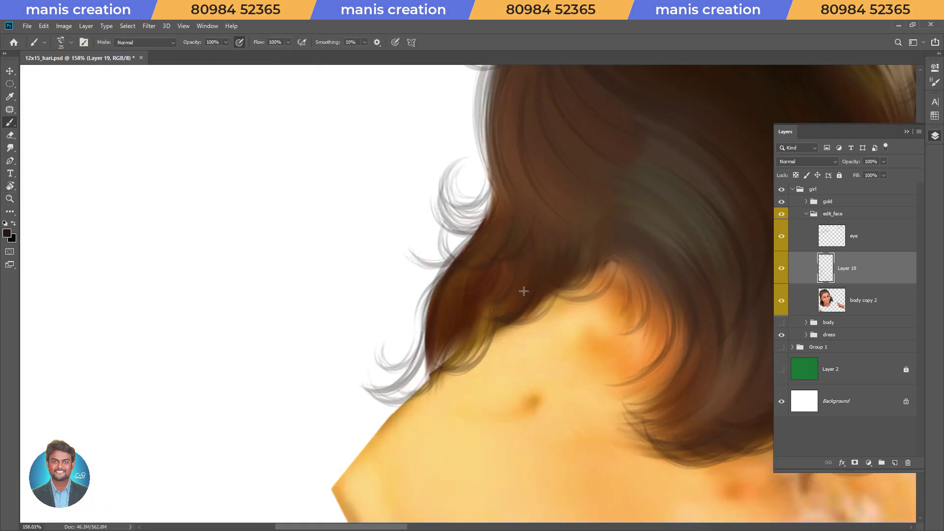
key(ctrl+z)
key(ctrl+z)
key(ctrl+z)
key(ctrl+z)
key(ctrl+z)
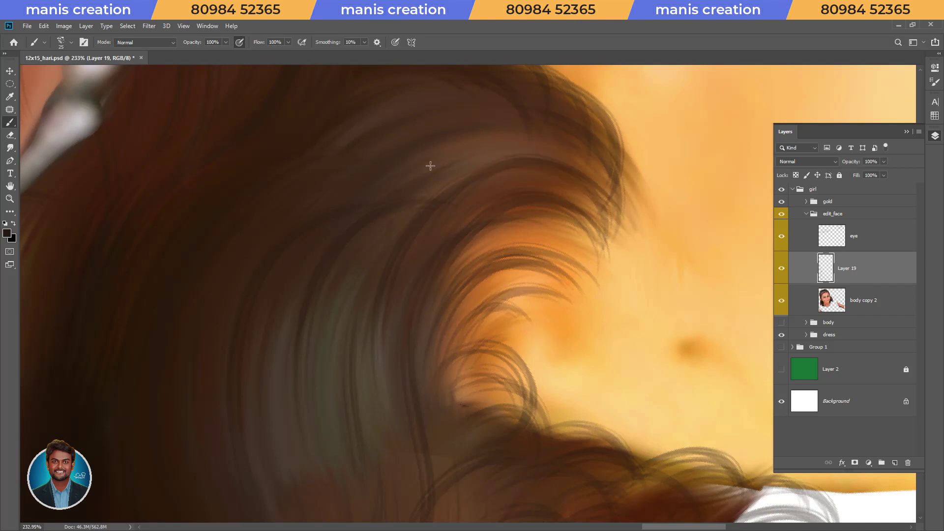
key(ctrl+z)
key(ctrl+z)
key(ctrl+z)
key(ctrl+z)
key(ctrl+z)
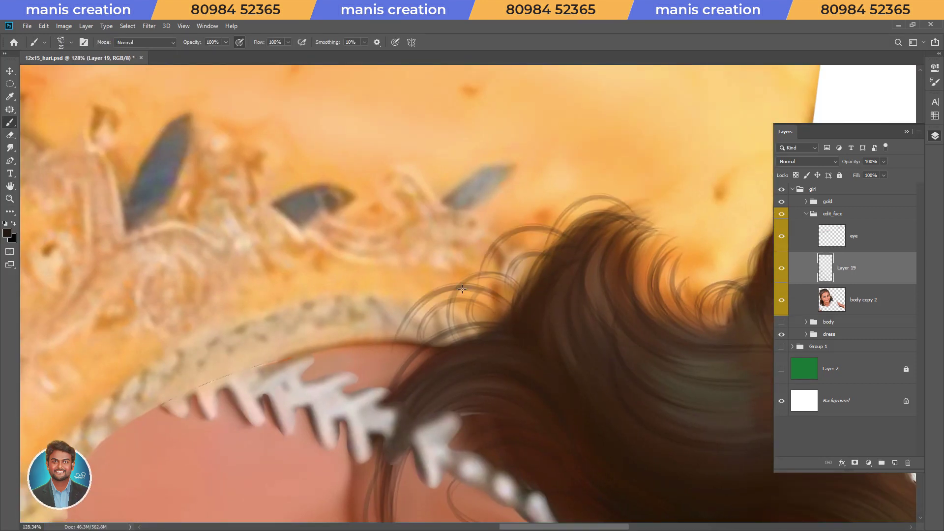
key(ctrl+z)
key(ctrl+z)
key(ctrl+z)
key(ctrl+z)
key(ctrl+z)
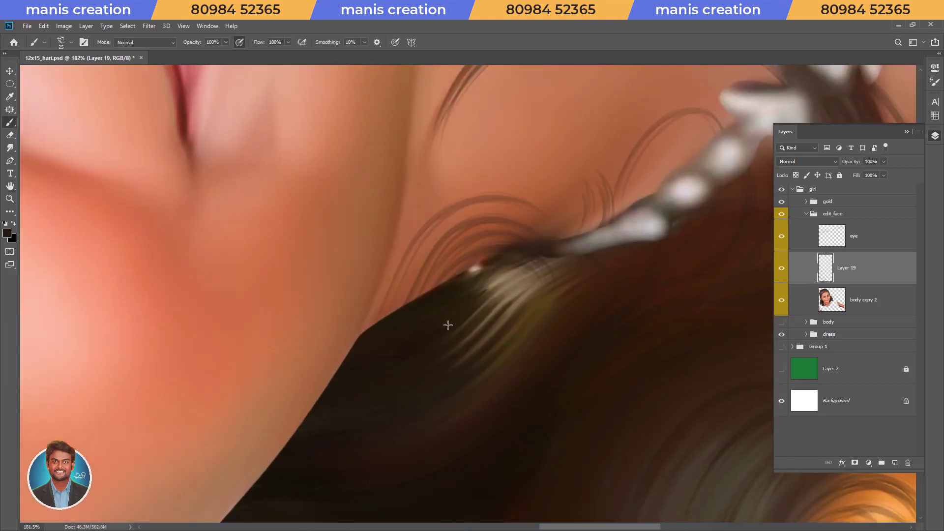
key(ctrl+z)
key(ctrl+z)
key(ctrl+z)
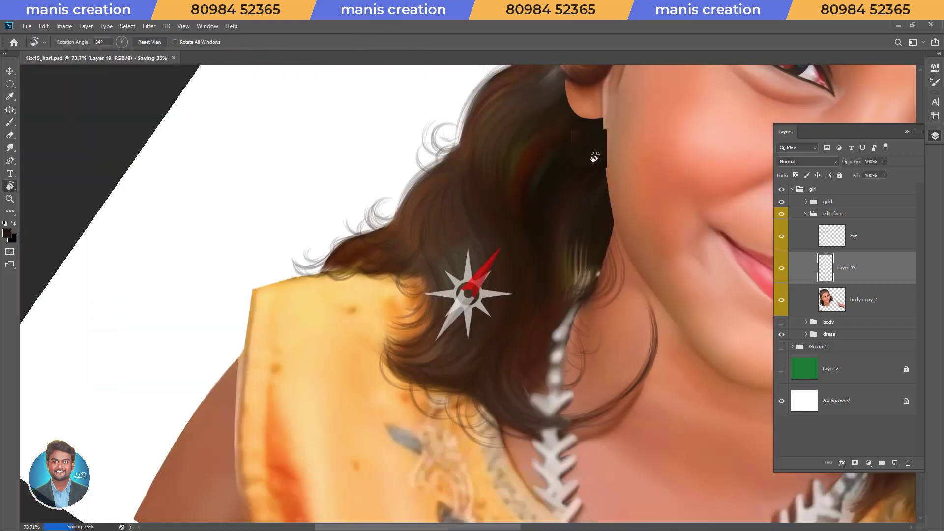
drag(464, 285, 462, 295)
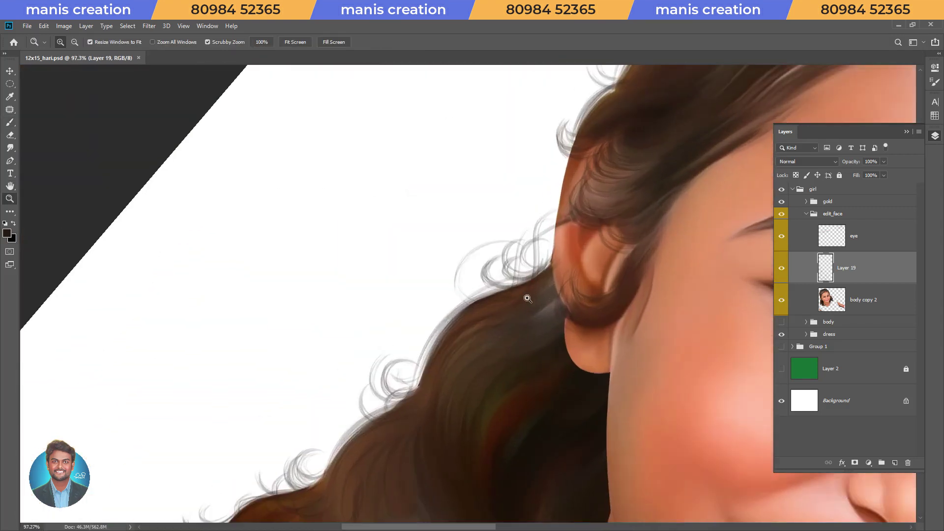
- Paint thin strands along the forehead hairline and cheek, rotating the view as needed
mouse_move(330, 425)
mouse_down()
mouse_move(503, 353)
mouse_move(666, 226)
mouse_move(447, 306)
mouse_up()
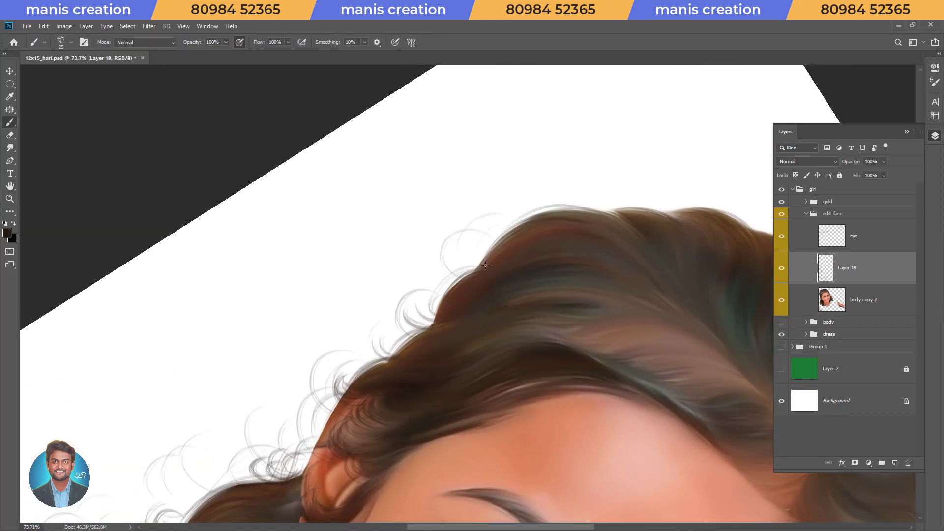
drag(485, 265, 334, 363)
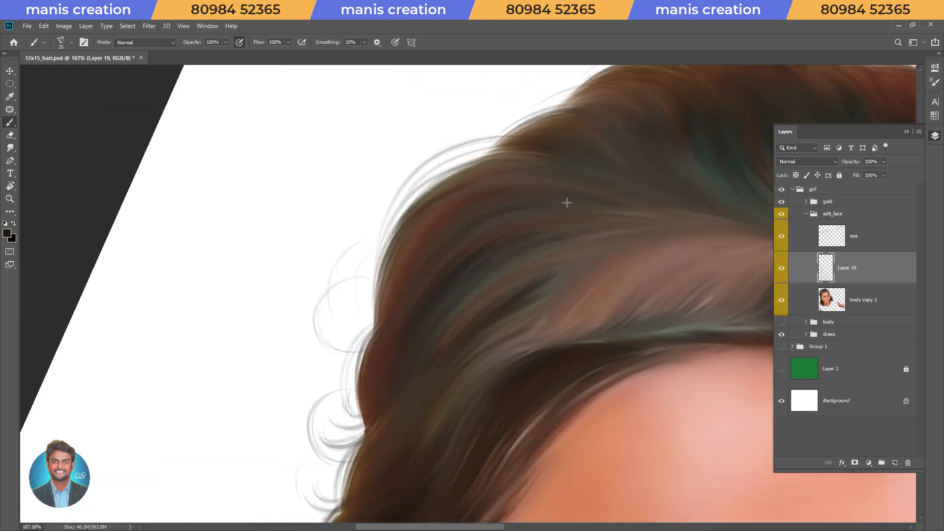
drag(567, 202, 527, 213)
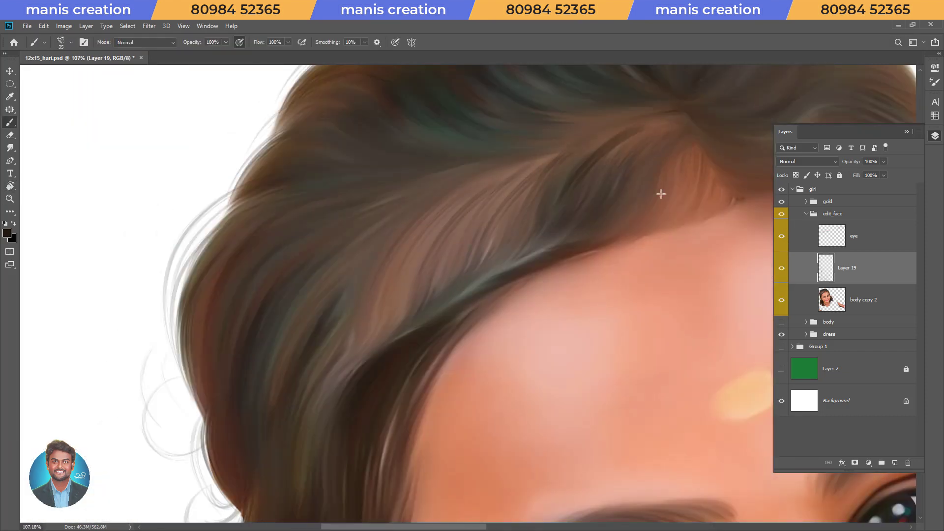
drag(660, 193, 430, 438)
scroll(485, 226, up, 3)
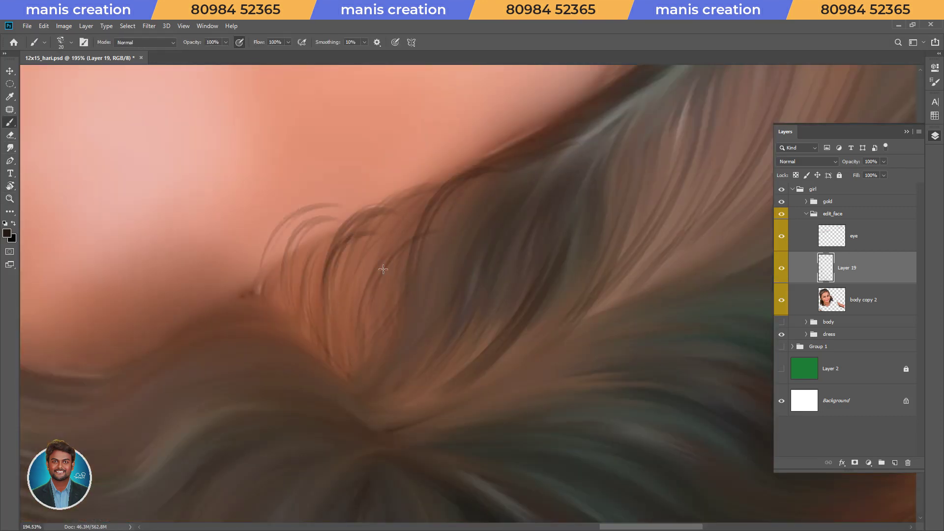
mouse_move(652, 179)
mouse_down()
mouse_move(696, 285)
mouse_move(433, 355)
mouse_up()
scroll(433, 355, down, 2)
mouse_move(582, 312)
mouse_down()
mouse_move(421, 281)
mouse_move(475, 320)
mouse_up()
mouse_move(441, 276)
mouse_down()
mouse_move(628, 415)
mouse_move(593, 302)
mouse_up()
key(Escape)
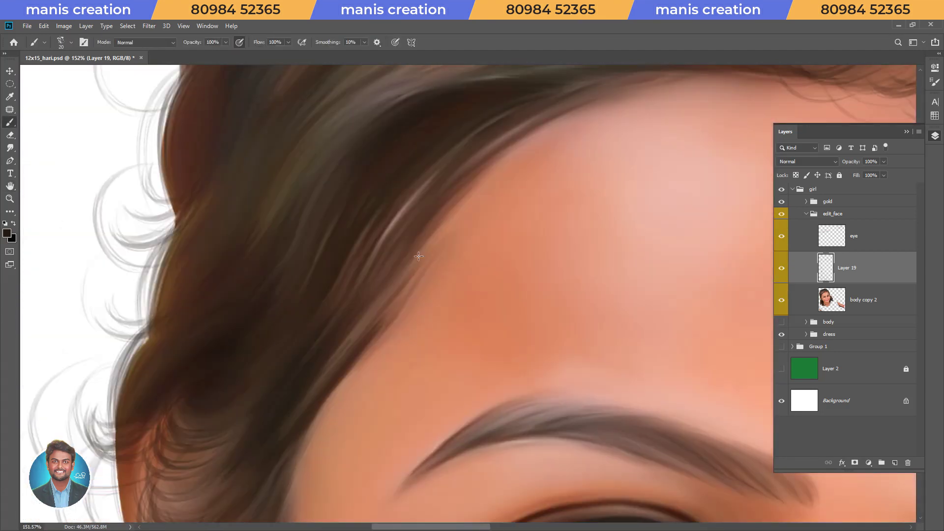
- Add fine wisps along the outer hair edge beside the face and ear
mouse_move(684, 67)
mouse_down()
mouse_move(382, 315)
mouse_move(331, 337)
mouse_move(454, 274)
mouse_move(397, 328)
mouse_up()
key(Escape)
key(r)
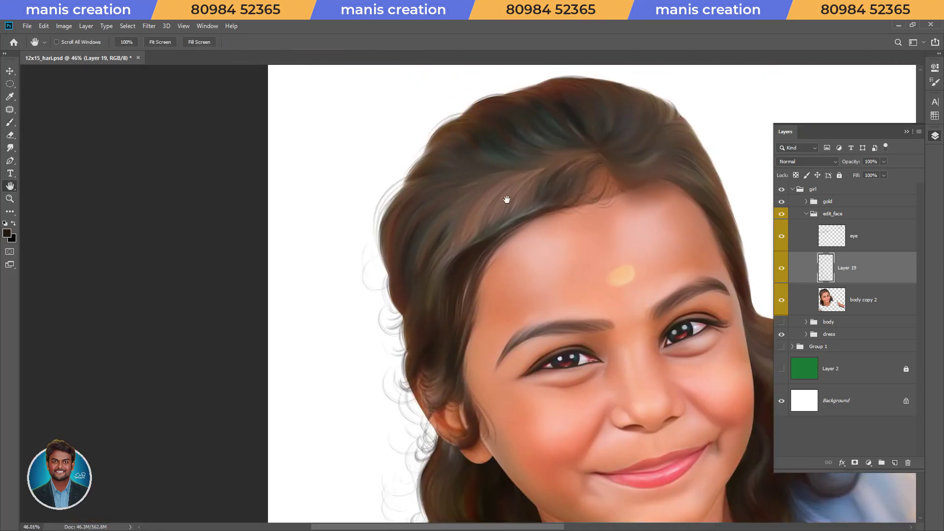
key(r)
drag(561, 350, 574, 196)
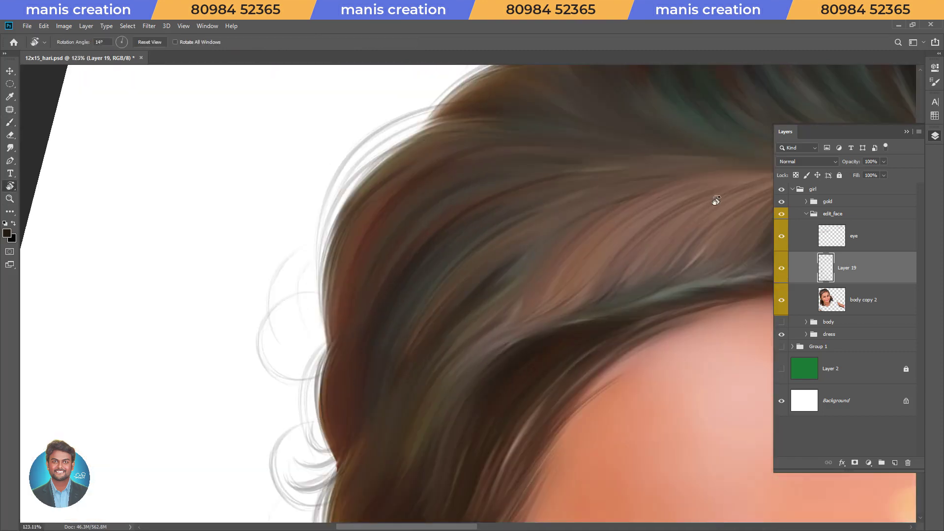
drag(716, 200, 342, 426)
drag(554, 177, 384, 320)
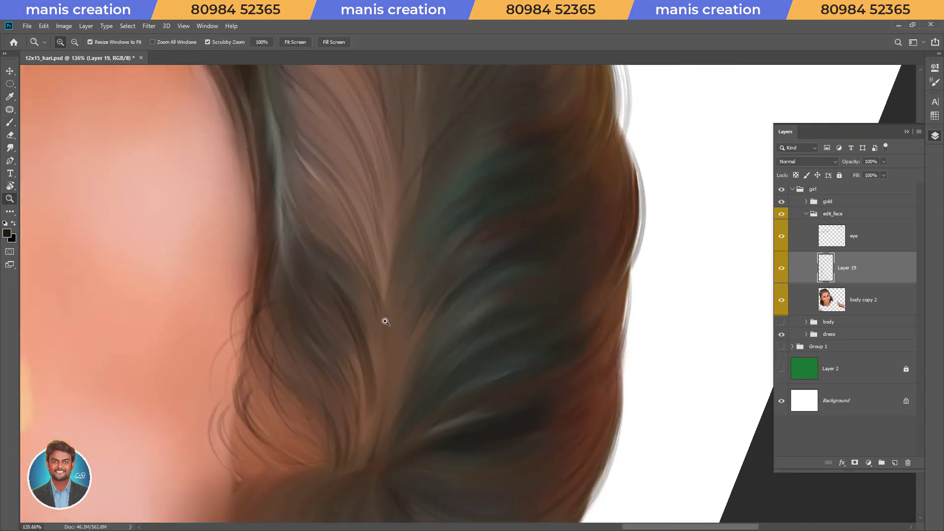
mouse_move(596, 168)
mouse_down()
mouse_move(418, 401)
mouse_move(327, 478)
mouse_up()
mouse_move(454, 276)
mouse_down()
mouse_move(537, 354)
mouse_move(447, 252)
mouse_up()
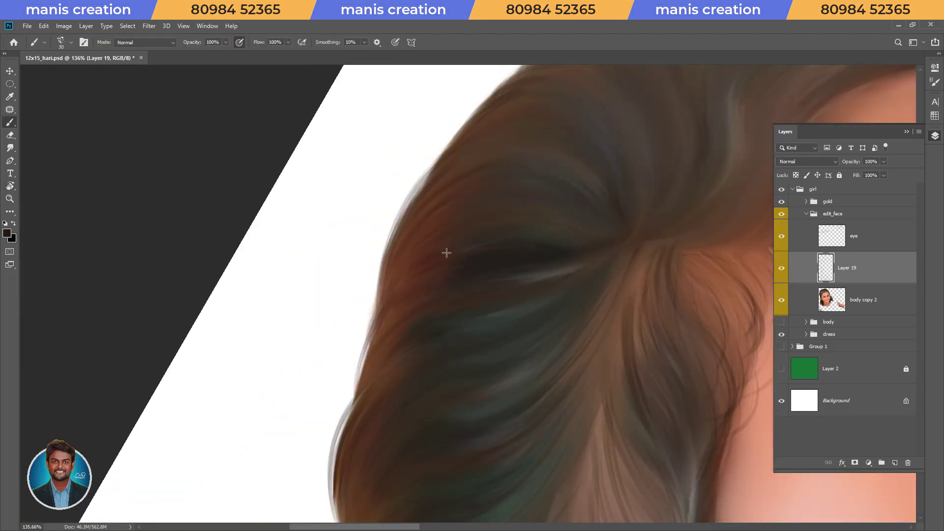
mouse_move(610, 196)
mouse_down()
mouse_move(515, 217)
mouse_move(420, 416)
mouse_up()
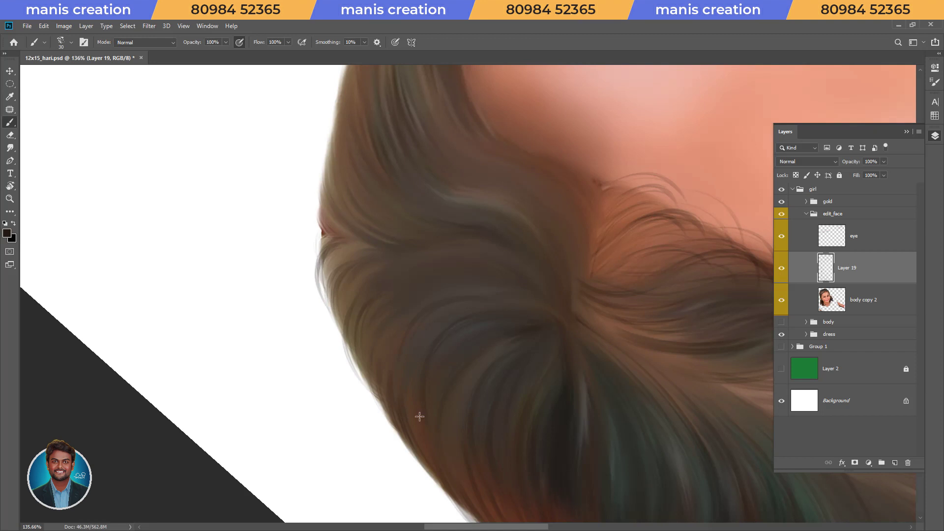
- Reset the canvas rotation, zoom in on the forehead hairline, and return to the Brush
key(Escape)
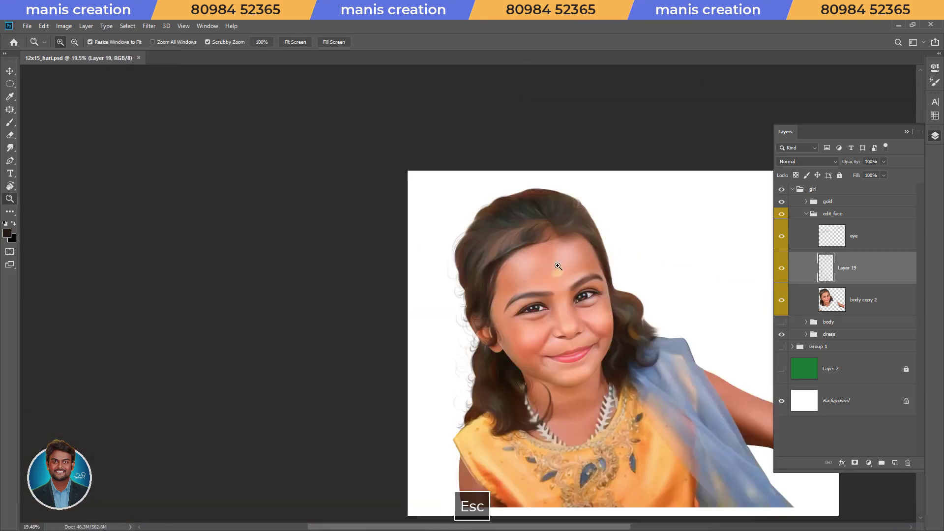
key(z)
key(h)
click(585, 206)
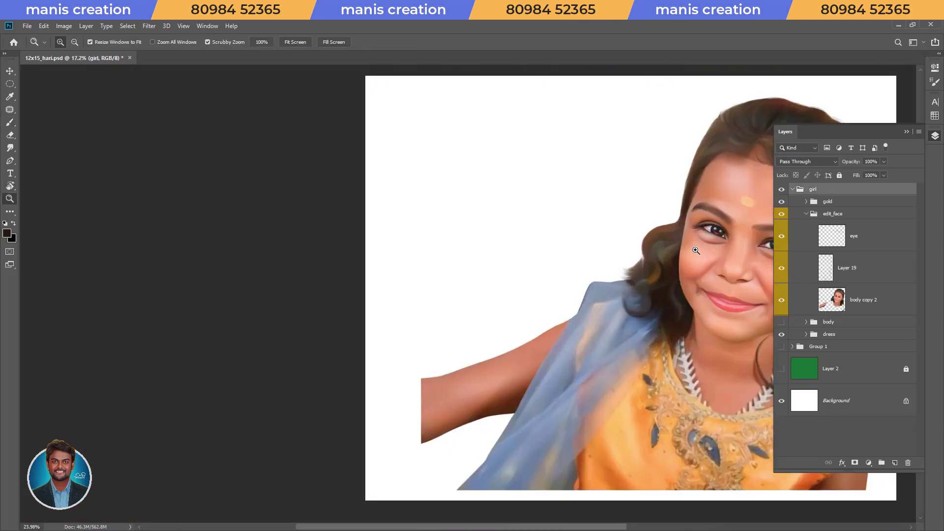
scroll(359, 352, up, 2)
key(b)
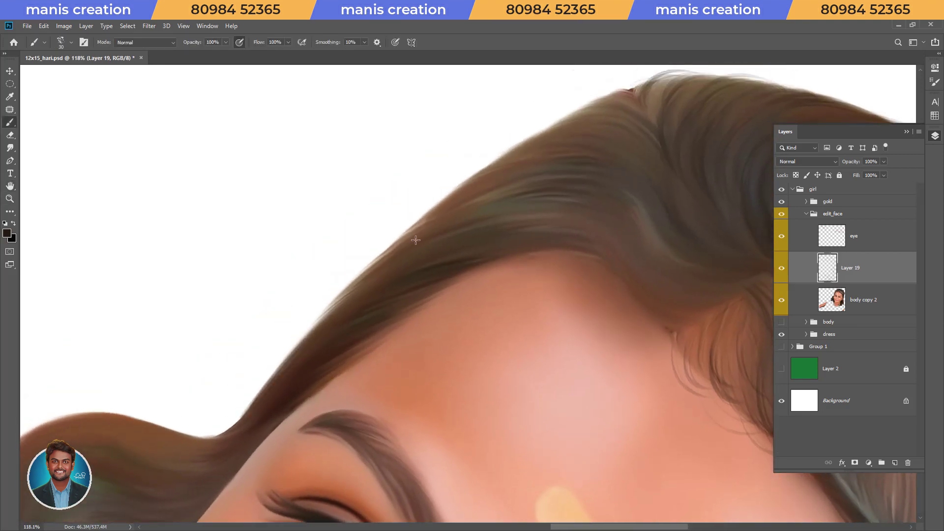
- Paint fine strands along the forehead hairline on Layer 19, rotating the canvas as needed
key(r)
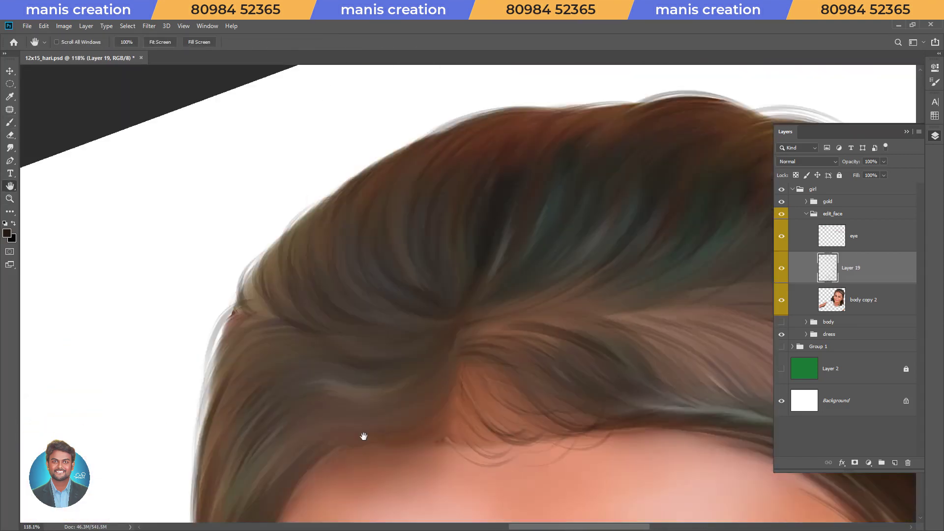
drag(261, 409, 322, 387)
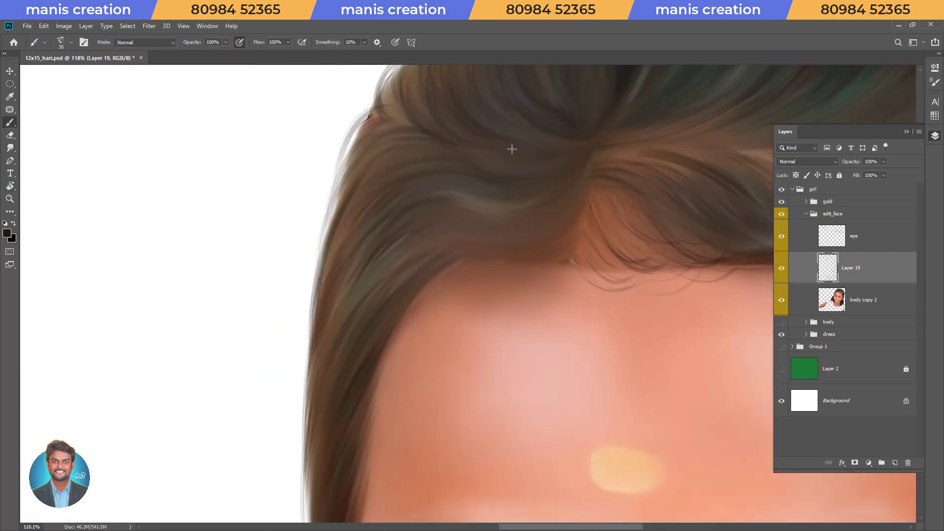
key(r)
drag(512, 149, 422, 401)
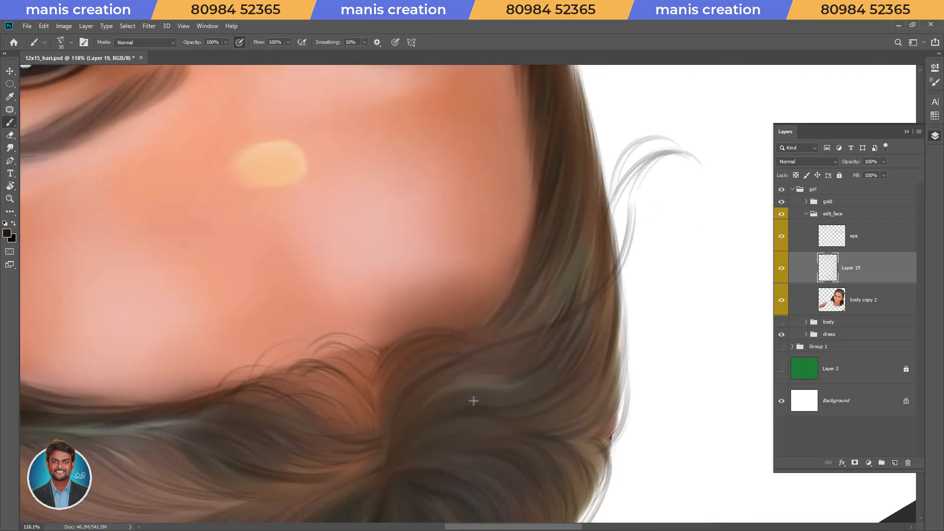
scroll(503, 166, up, 2)
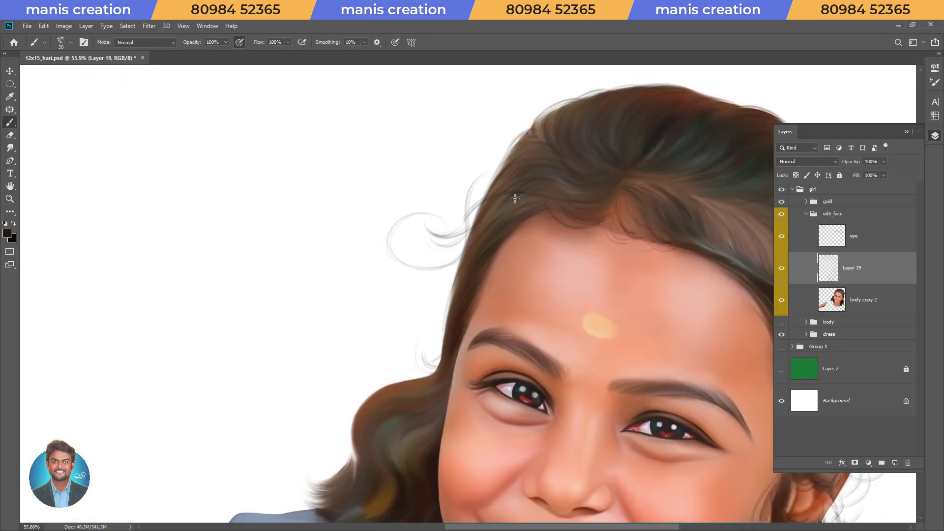
scroll(567, 216, up, 2)
- Add wispy curls in the hair beside the eye and toward the cheek
key(r)
drag(568, 216, 459, 304)
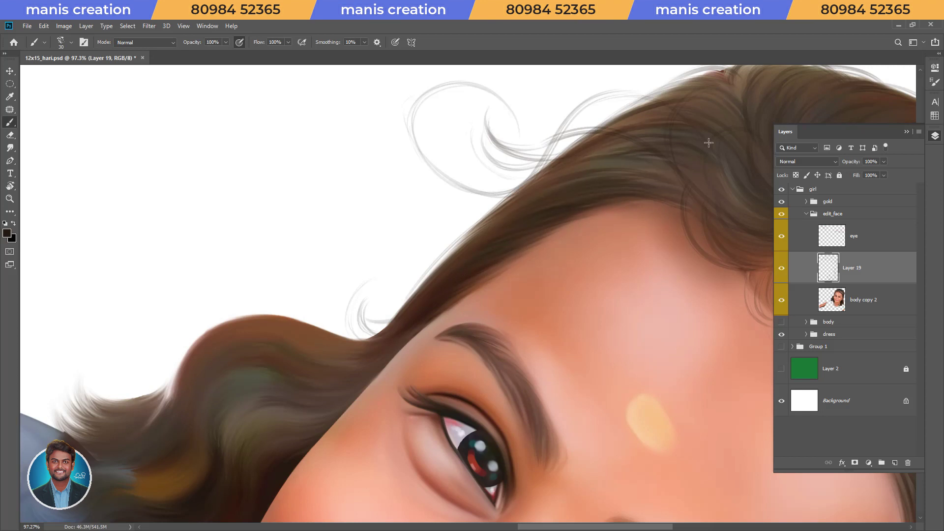
drag(709, 142, 501, 290)
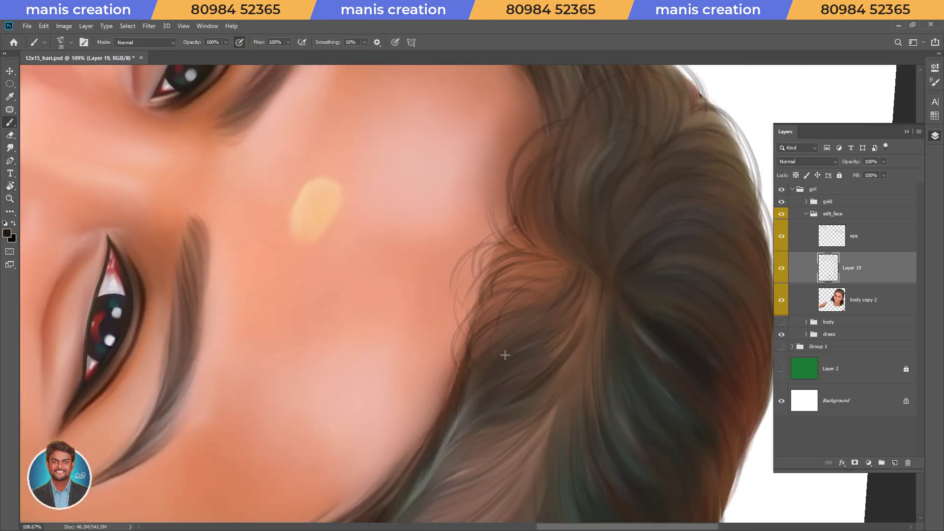
drag(505, 355, 433, 389)
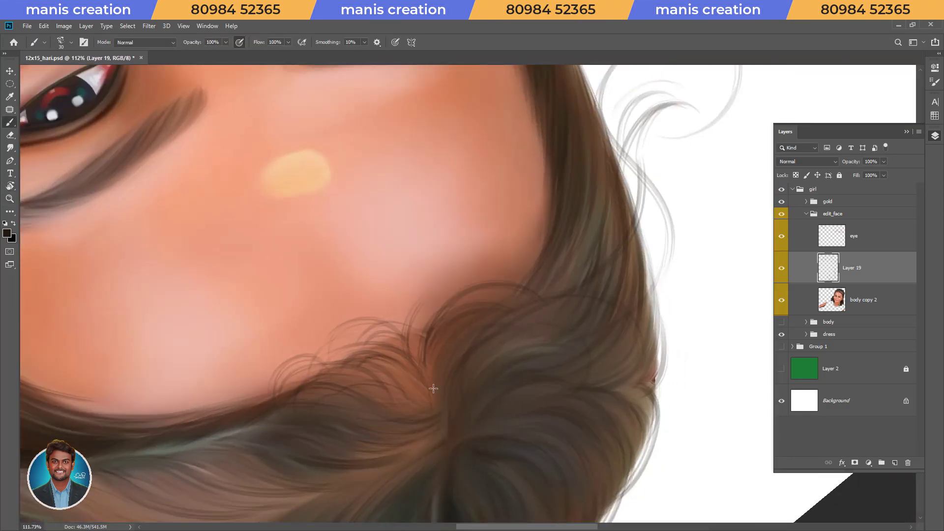
- Undo a stray stroke, then add more curls by the cheek, lips and jewellery
key(Escape)
mouse_move(543, 273)
mouse_down()
mouse_move(519, 423)
mouse_move(591, 283)
mouse_up()
key(ctrl+z)
key(r)
mouse_move(534, 148)
mouse_down()
mouse_move(512, 191)
mouse_move(544, 289)
mouse_up()
drag(373, 353, 330, 245)
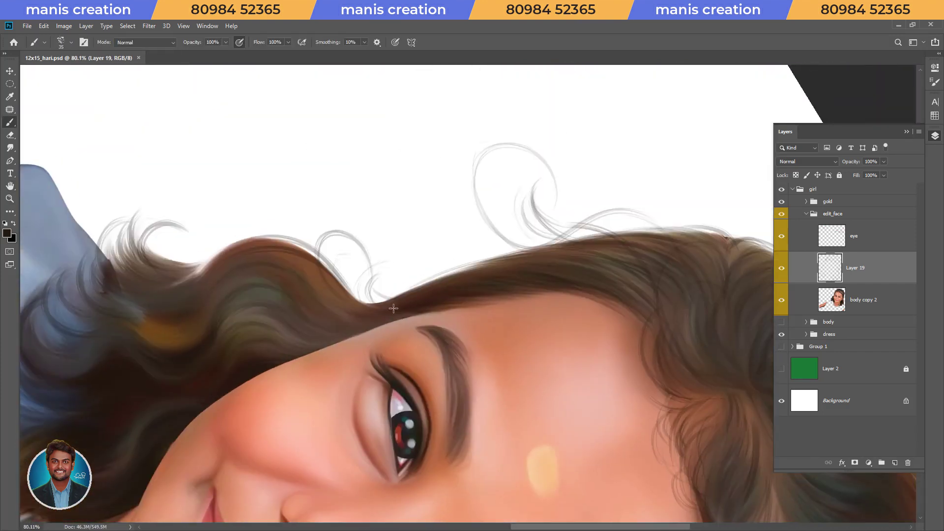
- Choose a different hair brush tip and paint thin strands on Layer 20 with a smaller brush
drag(225, 262, 385, 223)
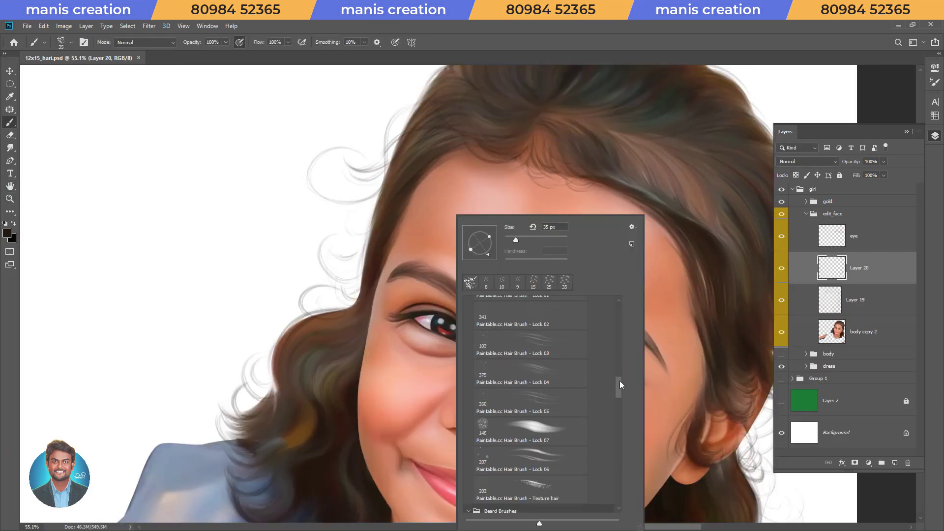
drag(621, 385, 619, 307)
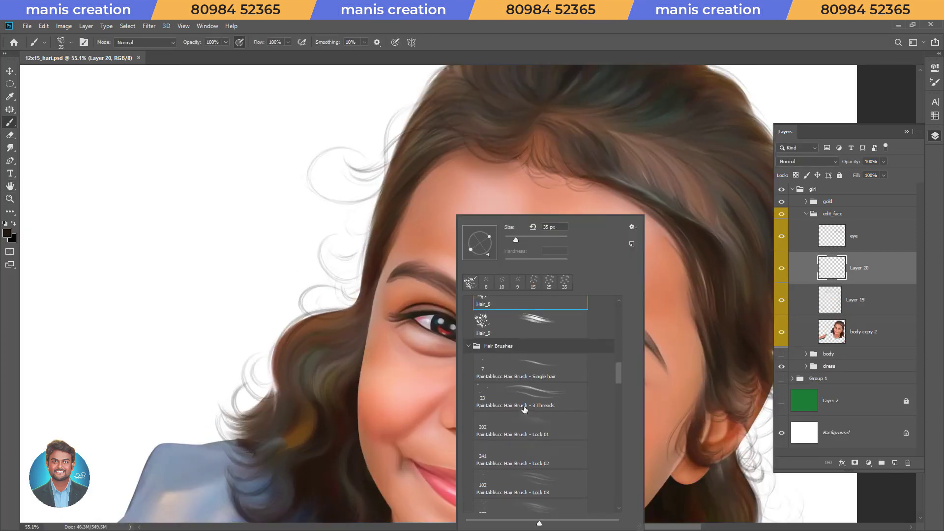
double_click(521, 307)
drag(438, 326, 434, 273)
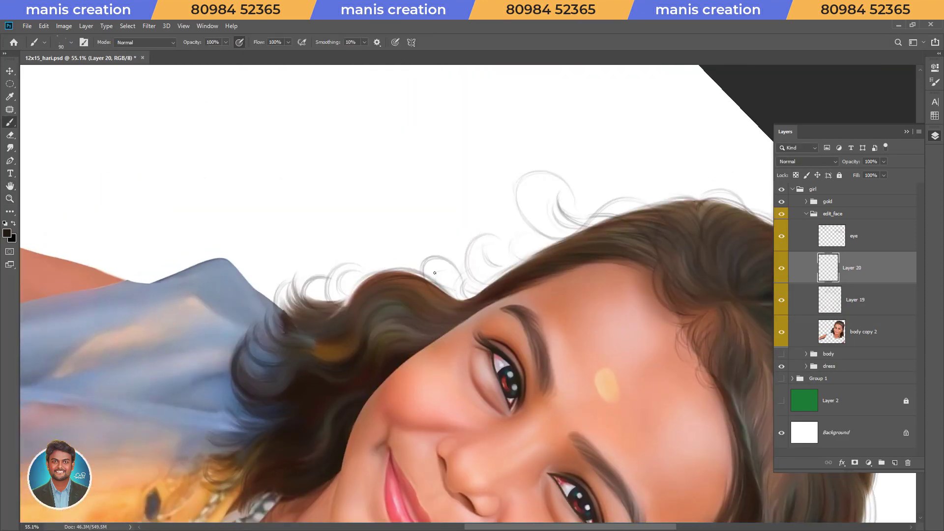
key(bracketleft)
key(bracketleft)
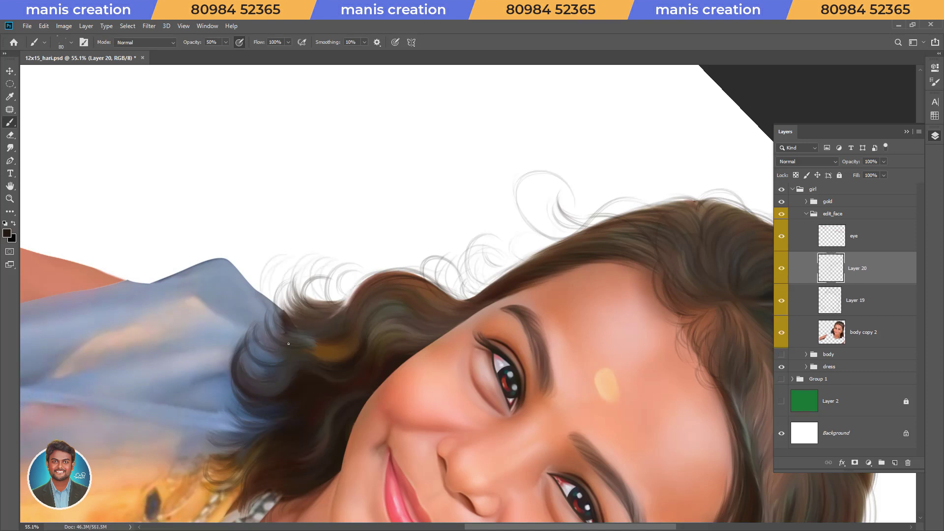
scroll(289, 343, up, 3)
- Paint curly flyaways around the hair crown and edges, rotating the canvas to follow them
drag(474, 263, 522, 195)
key(bracketleft)
key(bracketleft)
key(bracketleft)
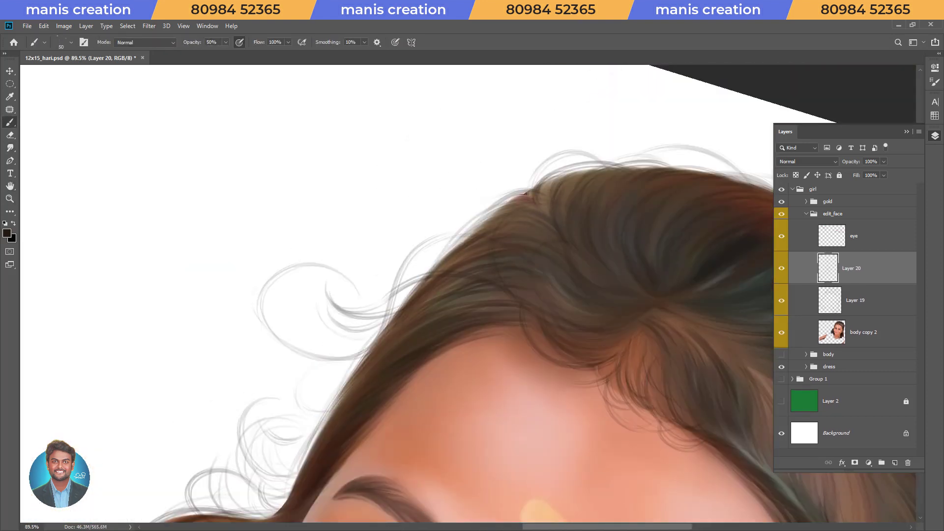
key(r)
mouse_move(465, 233)
mouse_down()
mouse_move(581, 274)
mouse_move(574, 355)
mouse_up()
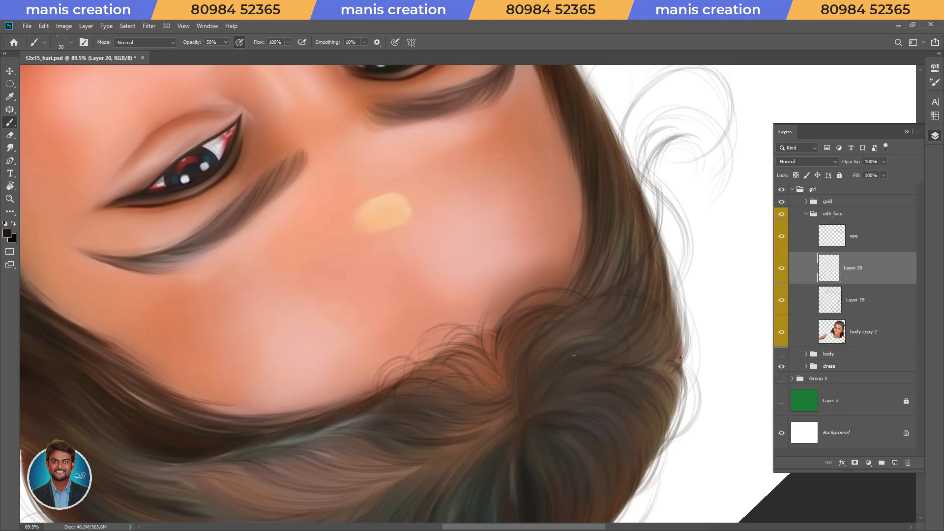
mouse_move(477, 291)
mouse_down()
mouse_move(624, 276)
mouse_move(453, 244)
mouse_up()
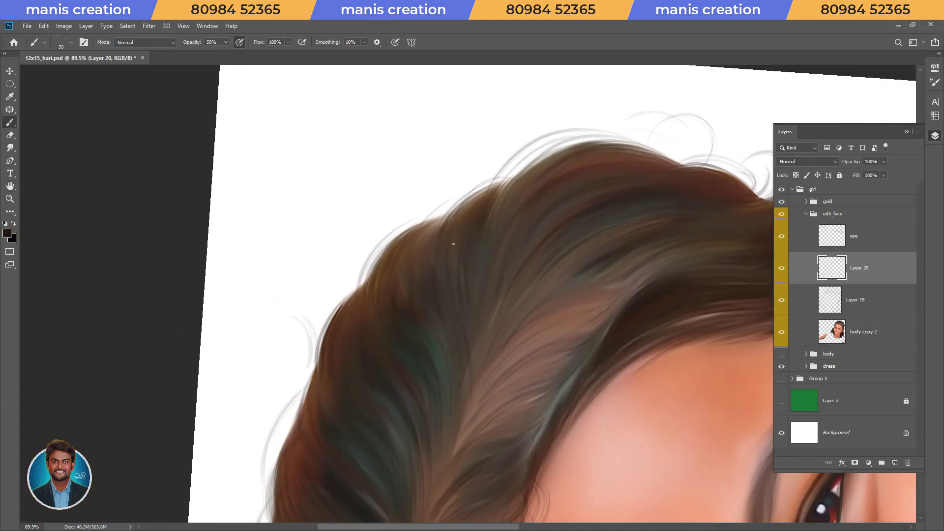
drag(409, 284, 372, 270)
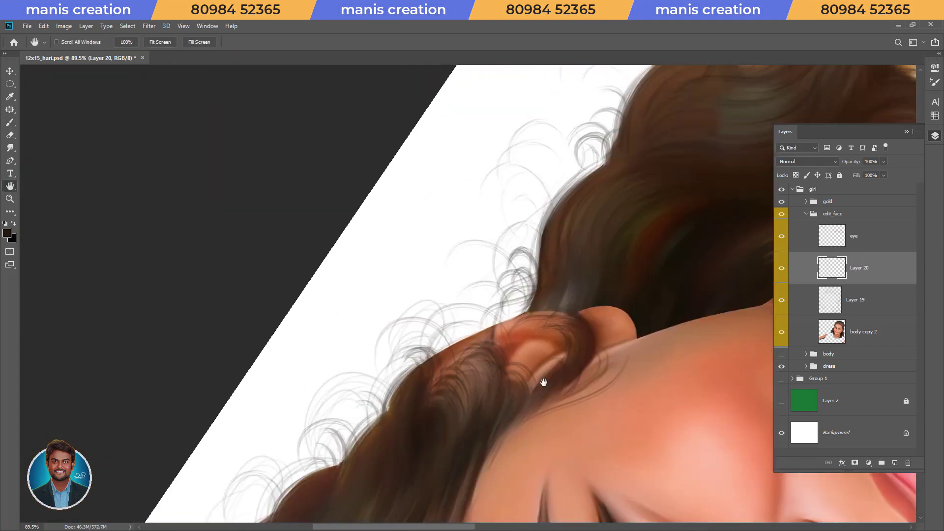
drag(561, 171, 564, 300)
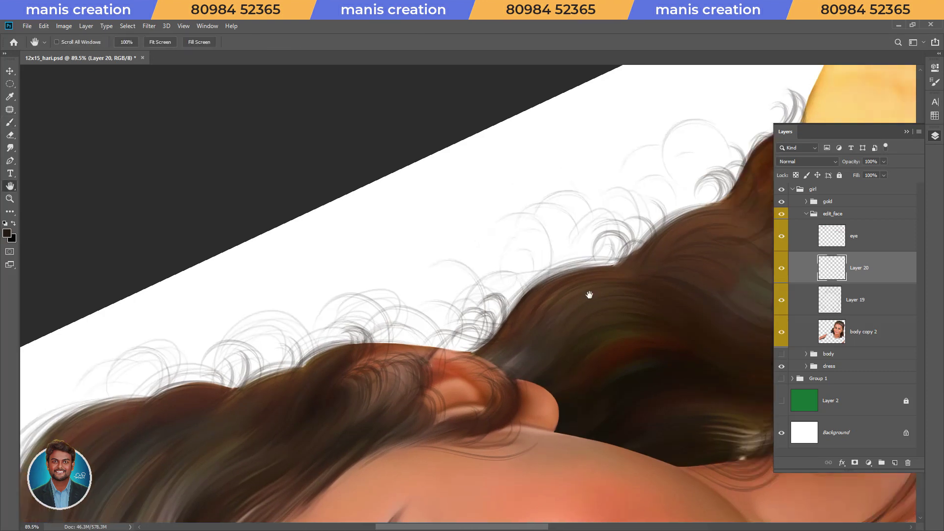
mouse_move(617, 277)
mouse_down()
mouse_move(493, 286)
mouse_move(500, 299)
mouse_up()
- Fit the whole portrait on screen and zoom in and out to review the flyaways
key(ctrl+0)
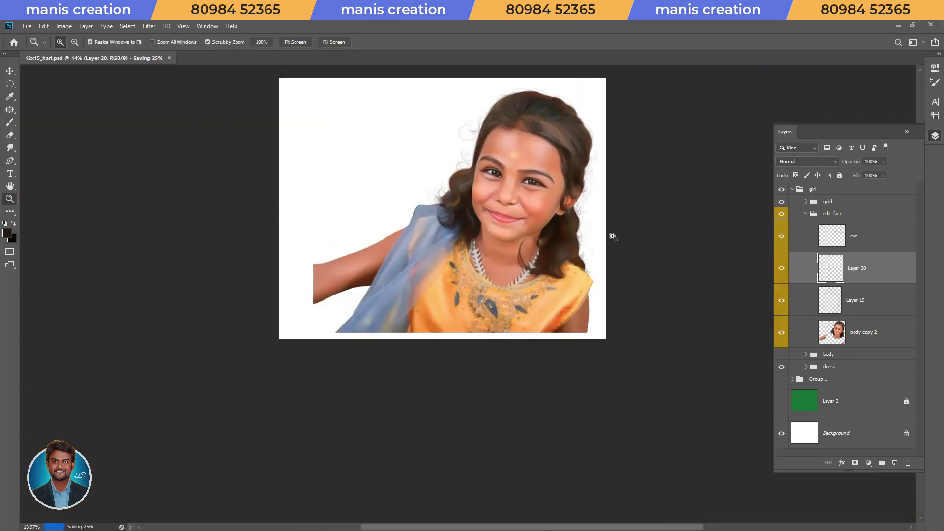
scroll(568, 325, up, 3)
scroll(474, 139, up, 3)
key(b)
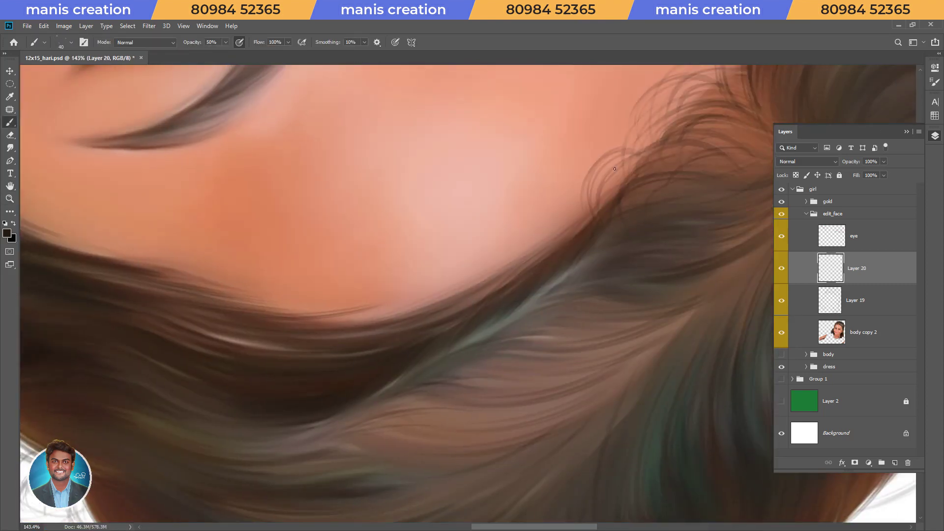
key(ctrl+0)
scroll(553, 438, up, 3)
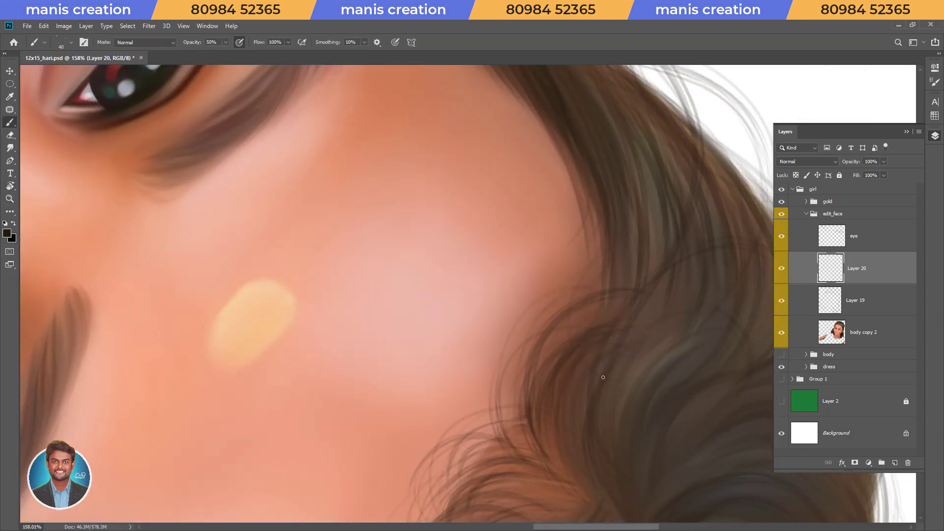
scroll(632, 346, down, 3)
scroll(394, 335, up, 3)
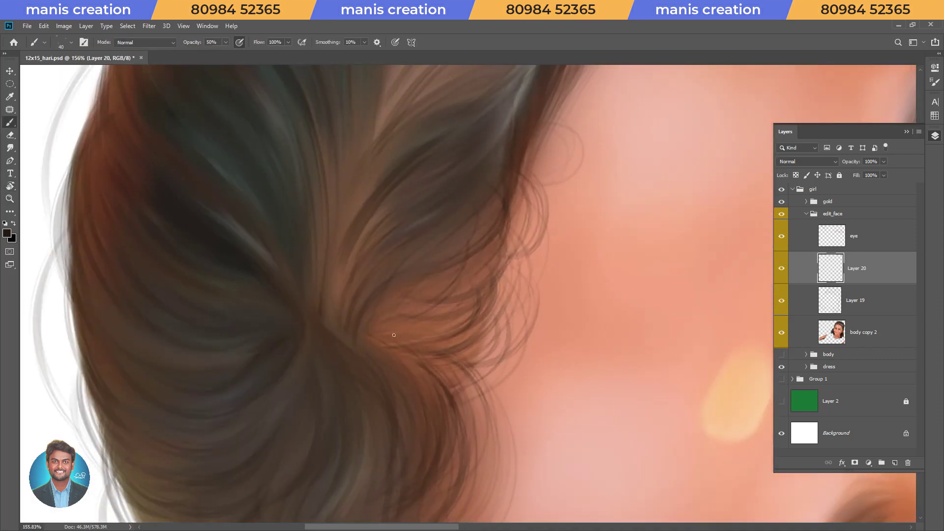
scroll(469, 363, down, 3)
key(ctrl+0)
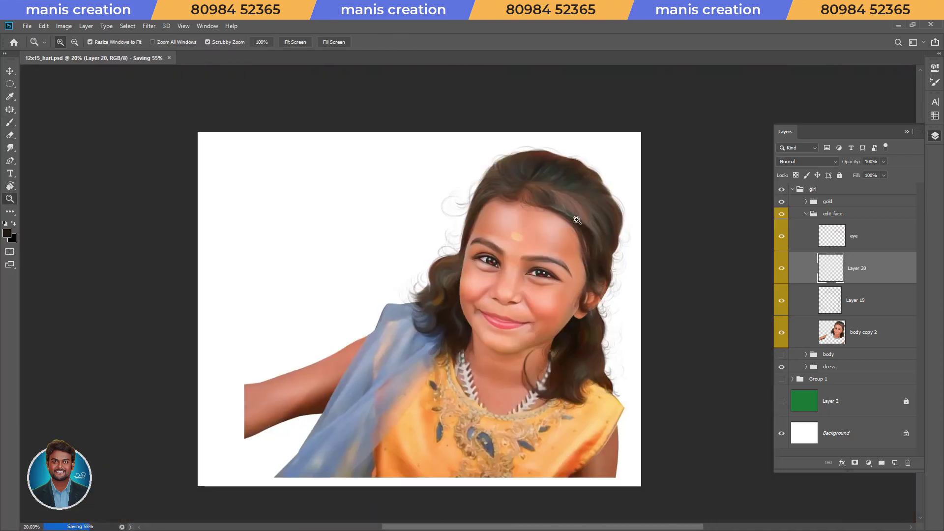
key(v)
key(ctrl+0)
scroll(580, 161, up, 5)
- Add a new empty layer for highlights and make white the brush colour
key(ctrl+shift+alt+n)
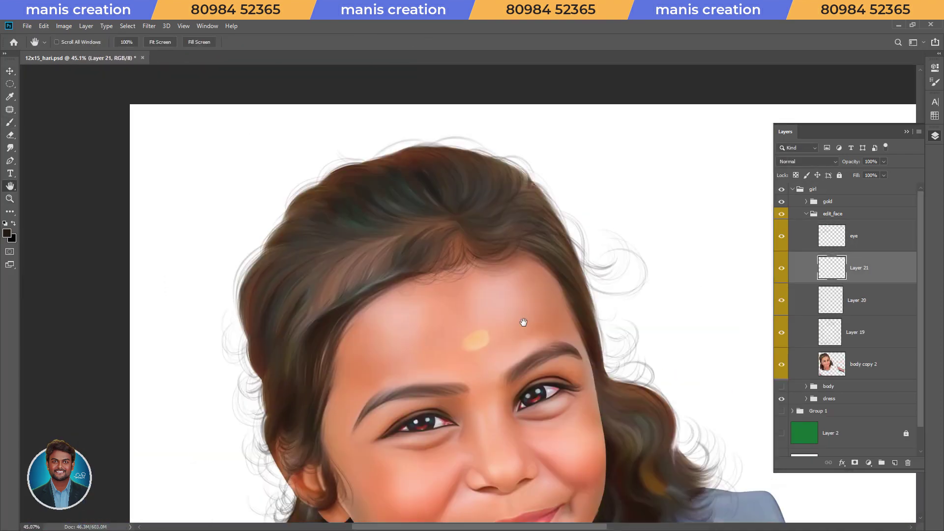
key(b)
right_click(402, 213)
key(Escape)
key(x)
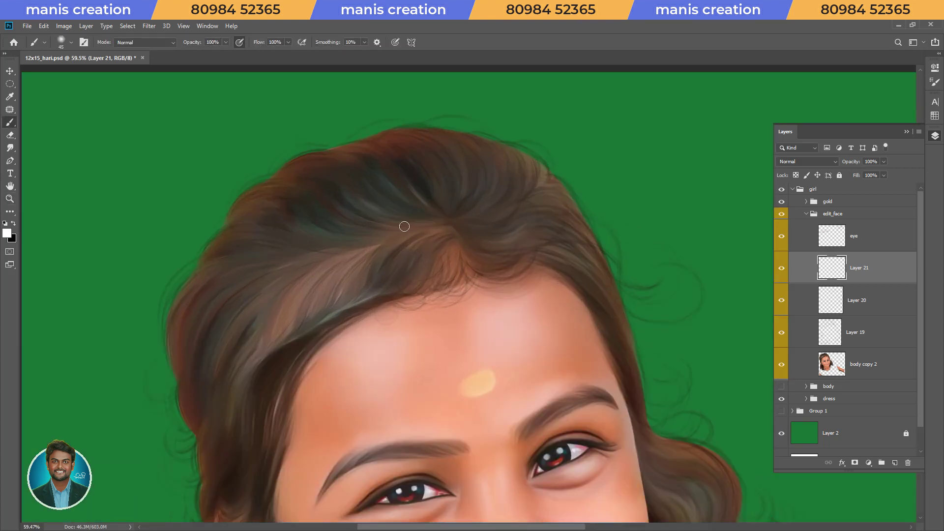
- Set Layer 21 to Color Dodge blending, shrink the brush slightly, and save the file
click(807, 162)
click(794, 217)
key(bracketleft)
key(ctrl+s)
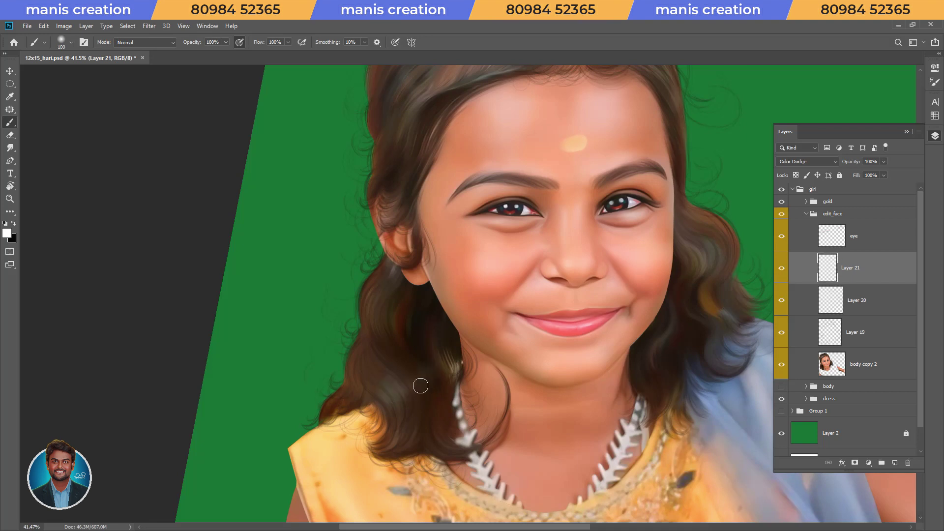
key(ctrl+s)
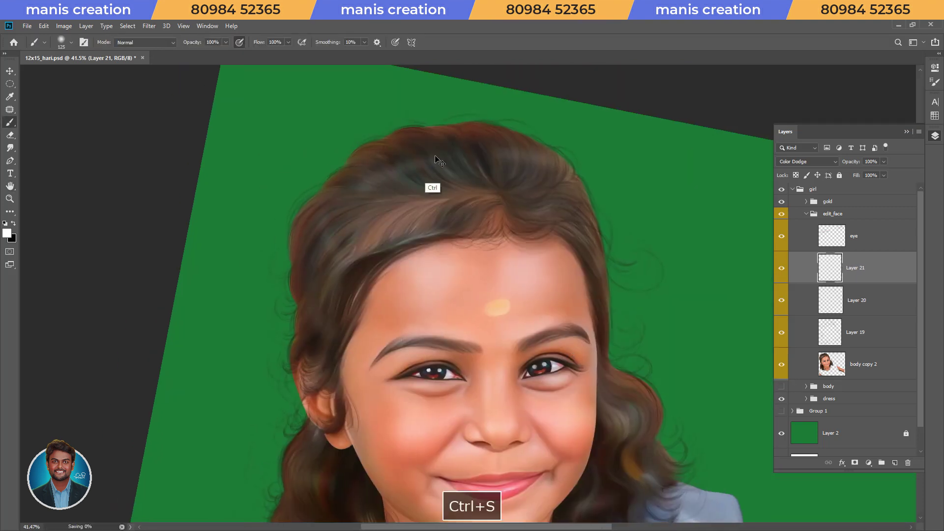
- Fit the canvas view and create a new layer, Layer 22
key(ctrl+0)
key(v)
key(ctrl+shift+n)
key(Return)
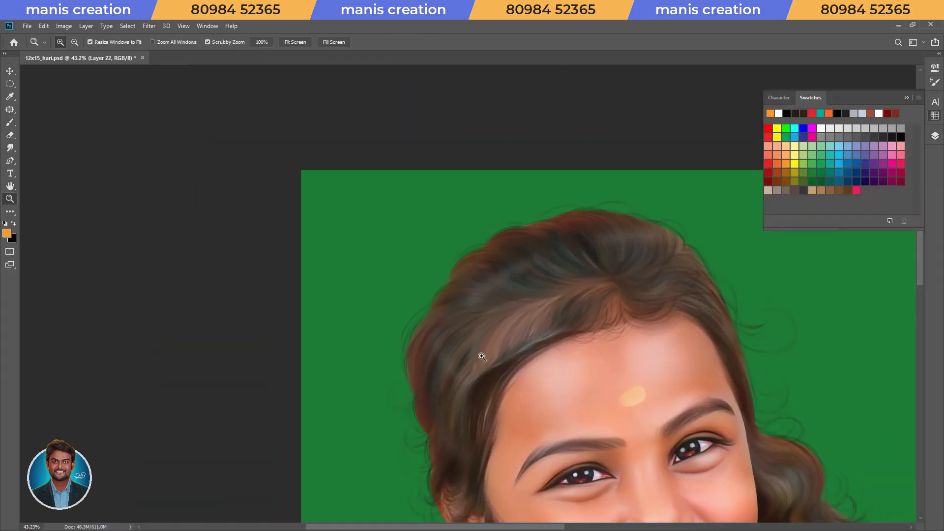
- Save progress and paint orange strands along the curls and hairline at rotated angles
drag(467, 398, 436, 394)
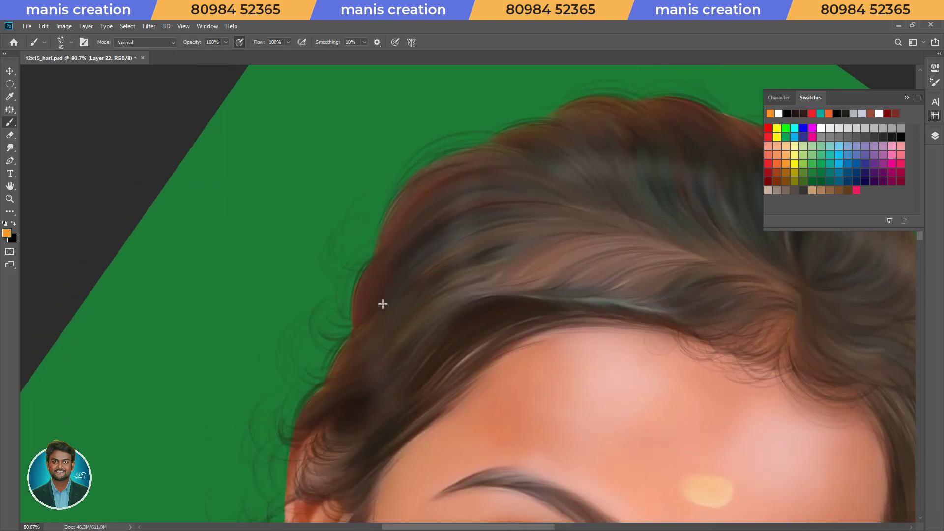
key(F7)
key(ctrl+s)
drag(447, 326, 363, 407)
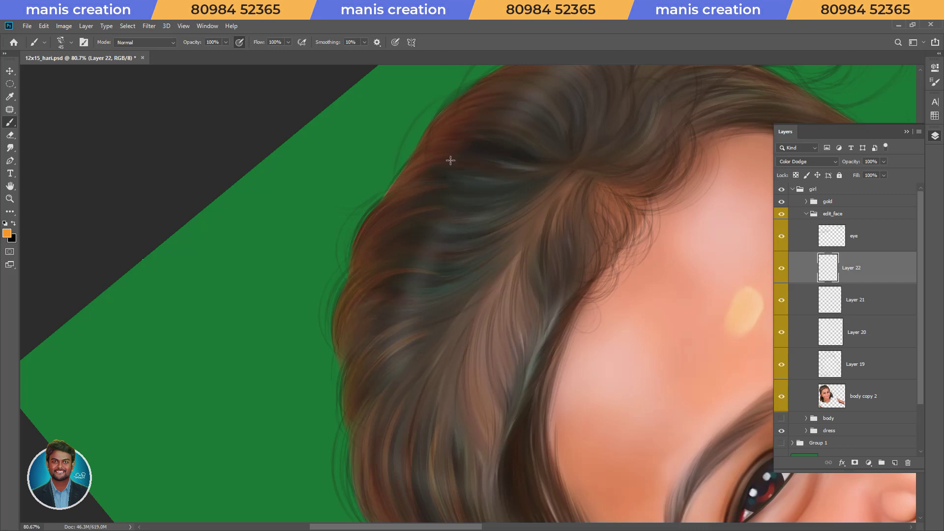
drag(451, 161, 569, 350)
mouse_move(408, 398)
mouse_down()
mouse_move(474, 295)
mouse_move(397, 390)
mouse_up()
mouse_move(509, 248)
mouse_down()
mouse_move(519, 308)
mouse_move(501, 263)
mouse_up()
mouse_move(518, 294)
mouse_down()
mouse_move(457, 310)
mouse_move(531, 236)
mouse_move(334, 347)
mouse_move(466, 395)
mouse_up()
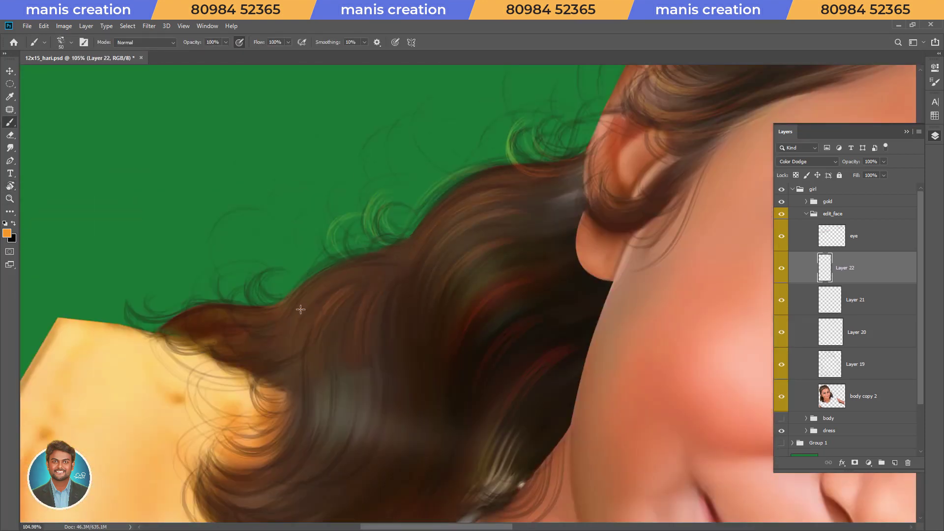
- Paint orange strands through the hair on the shoulder and under the chin
key(h)
mouse_move(442, 407)
mouse_down()
mouse_move(516, 257)
mouse_move(465, 387)
mouse_up()
key(b)
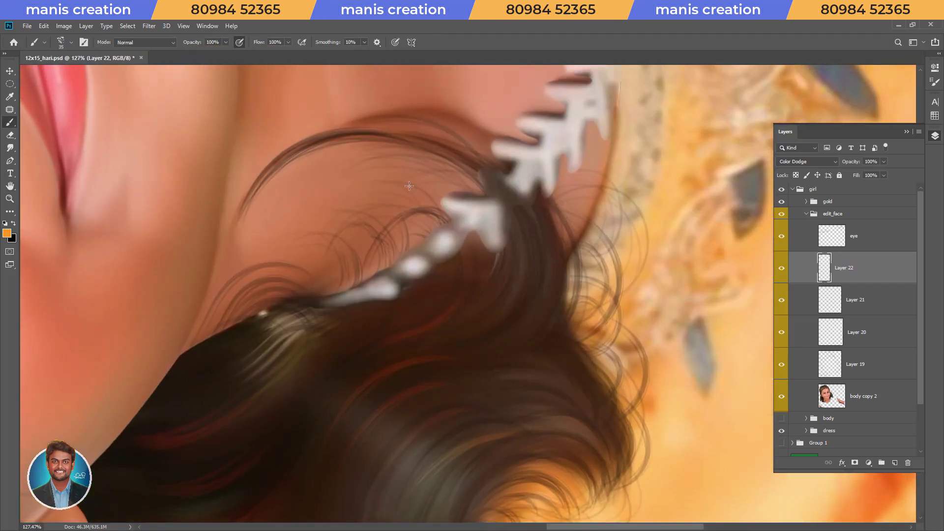
scroll(558, 425, down, 5)
scroll(660, 162, up, 5)
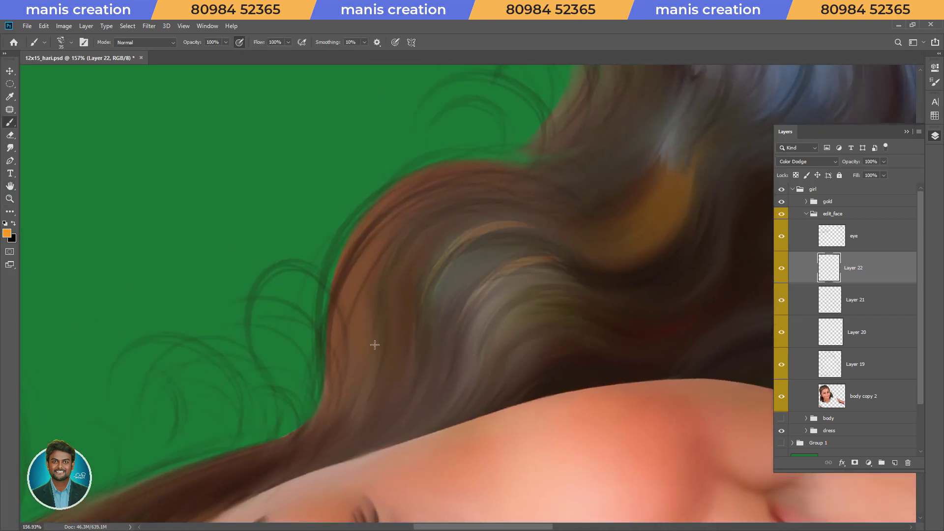
drag(614, 353, 506, 369)
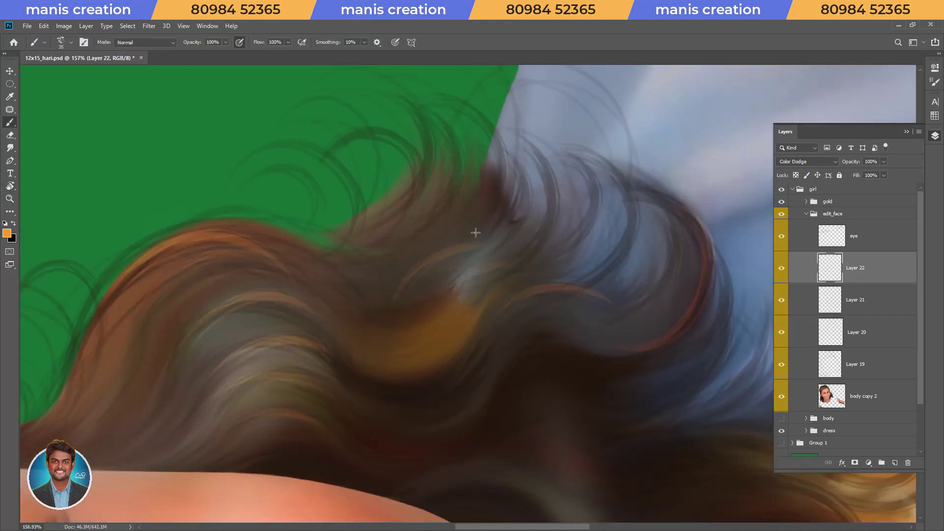
drag(393, 204, 489, 329)
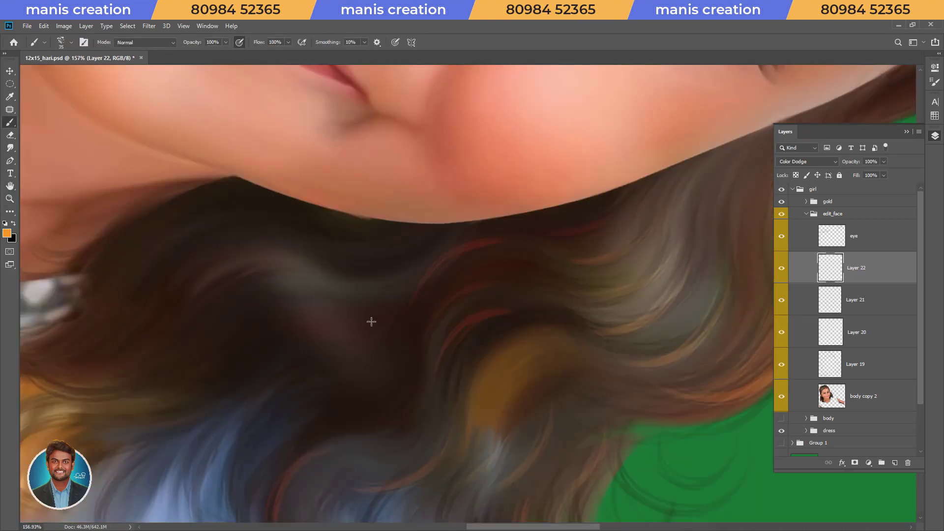
drag(280, 322, 431, 316)
mouse_move(569, 185)
mouse_down()
mouse_move(455, 337)
mouse_move(491, 329)
mouse_up()
- Add strands over the forehead hairline and crown, then straighten the view and save
key(Escape)
mouse_move(535, 164)
mouse_down()
mouse_move(362, 348)
mouse_move(458, 283)
mouse_up()
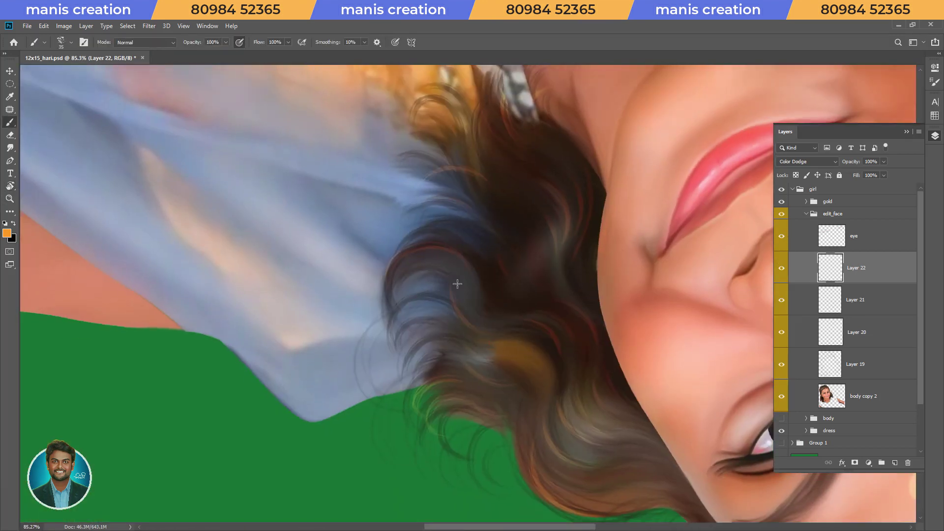
key(Escape)
drag(513, 404, 577, 180)
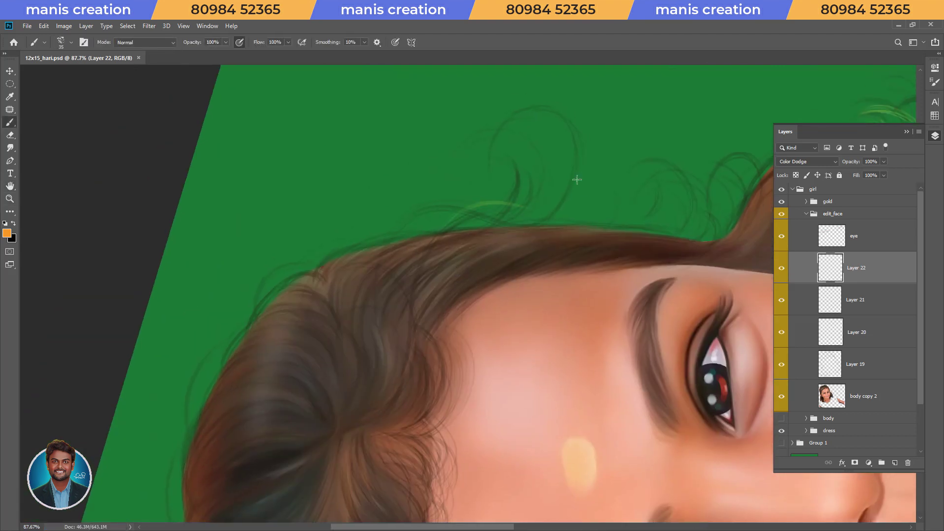
mouse_move(656, 227)
mouse_down()
mouse_move(464, 237)
mouse_move(586, 280)
mouse_move(432, 274)
mouse_move(489, 193)
mouse_up()
key(Escape)
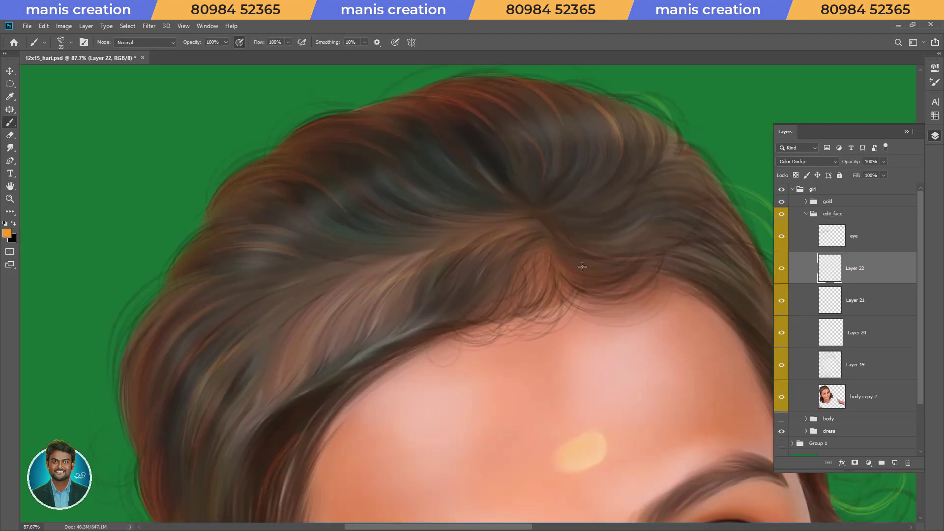
drag(609, 231, 464, 211)
key(Escape)
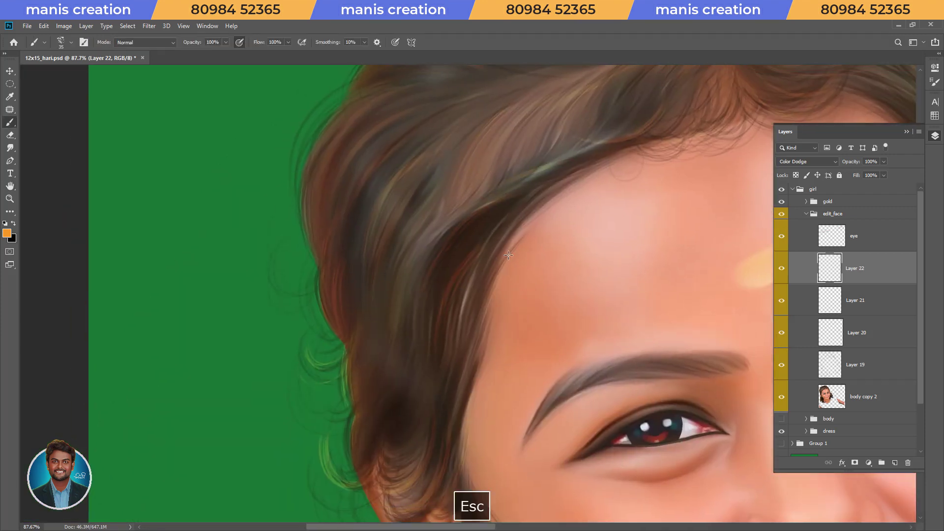
key(ctrl+s)
- Pick teal from Swatches and paint glowing strands along the hairline
click(548, 261)
key(F1)
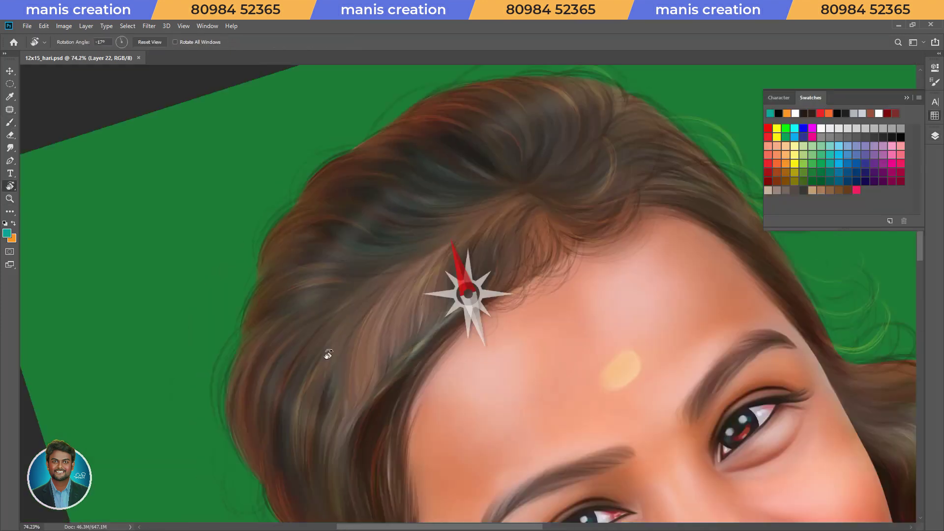
key(b)
drag(507, 323, 589, 200)
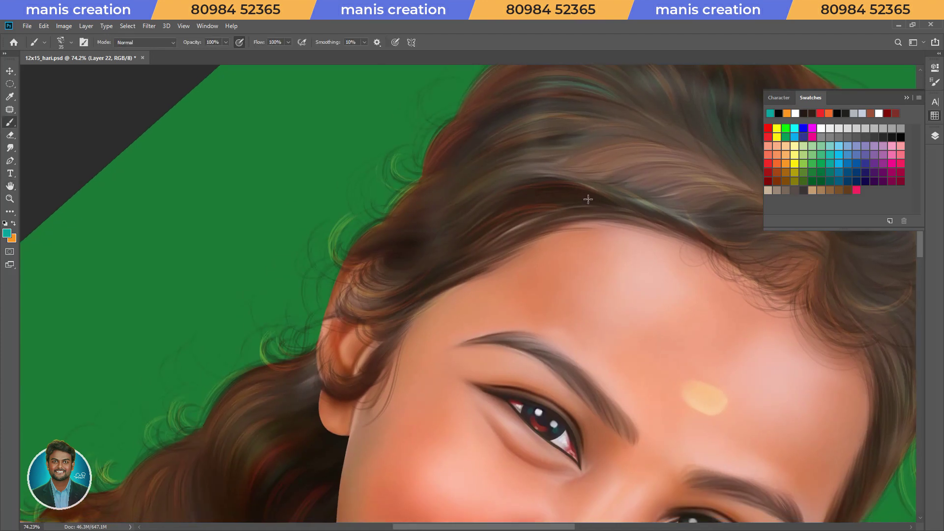
scroll(411, 205, down, 5)
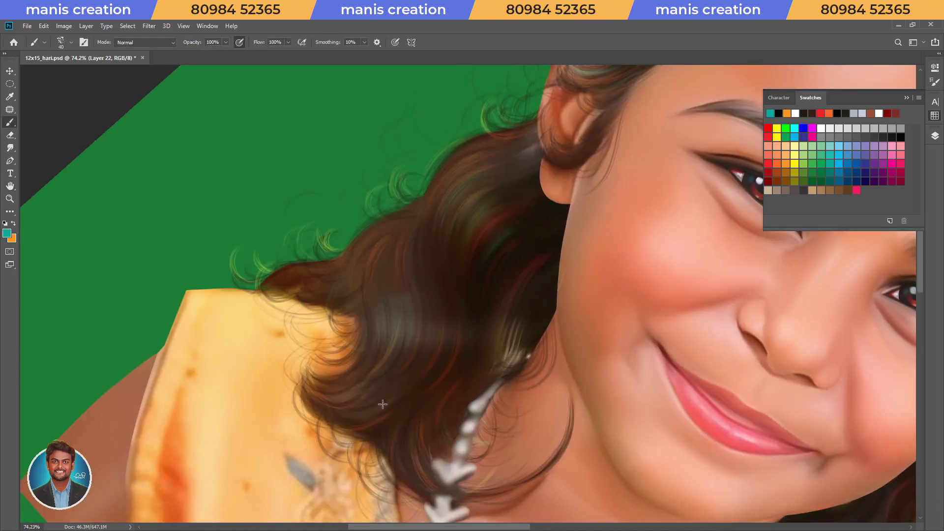
- Review the whole portrait, paint teal strands at the hair crown, and undo a stray stroke
key(ctrl+0)
scroll(517, 243, up, 5)
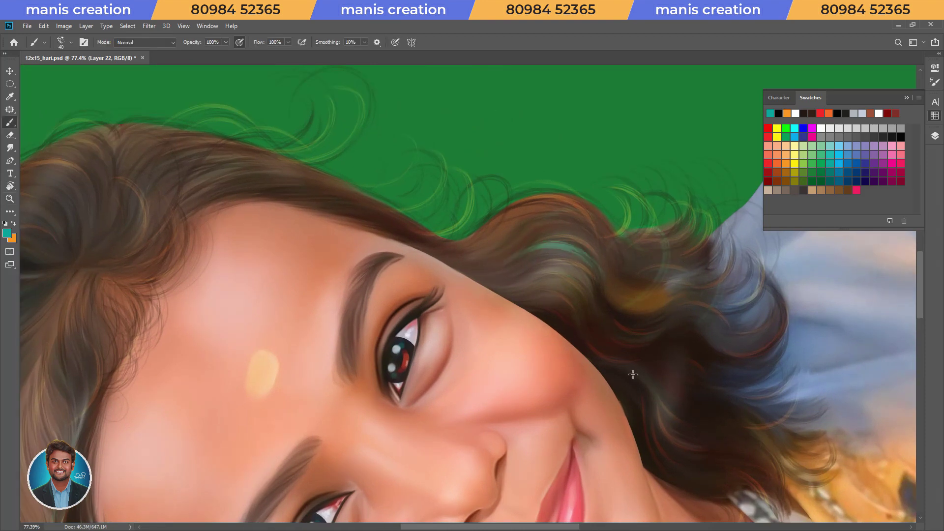
key(ctrl+0)
scroll(423, 265, up, 5)
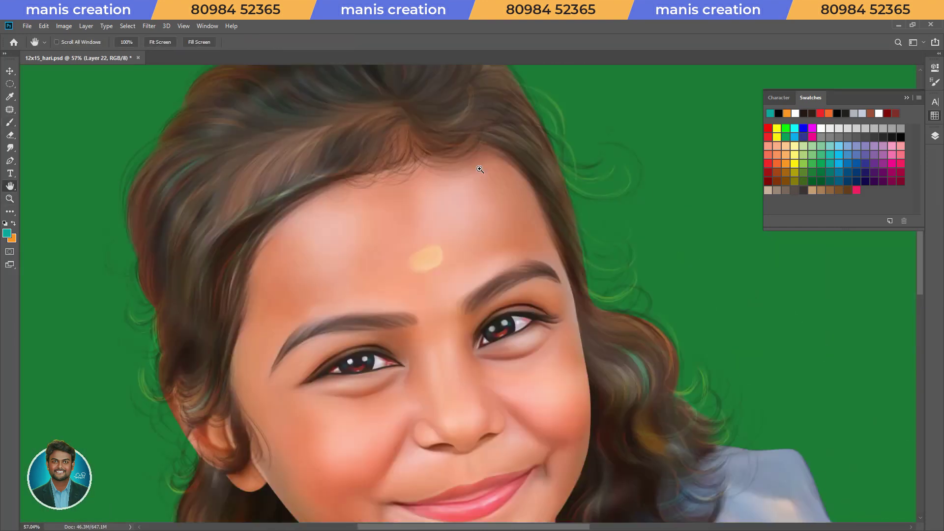
drag(681, 263, 389, 381)
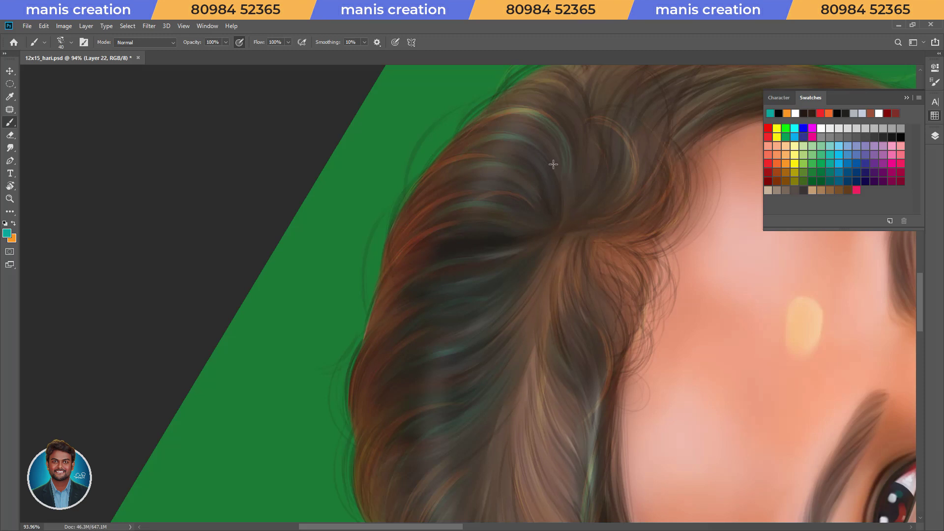
key(ctrl+z)
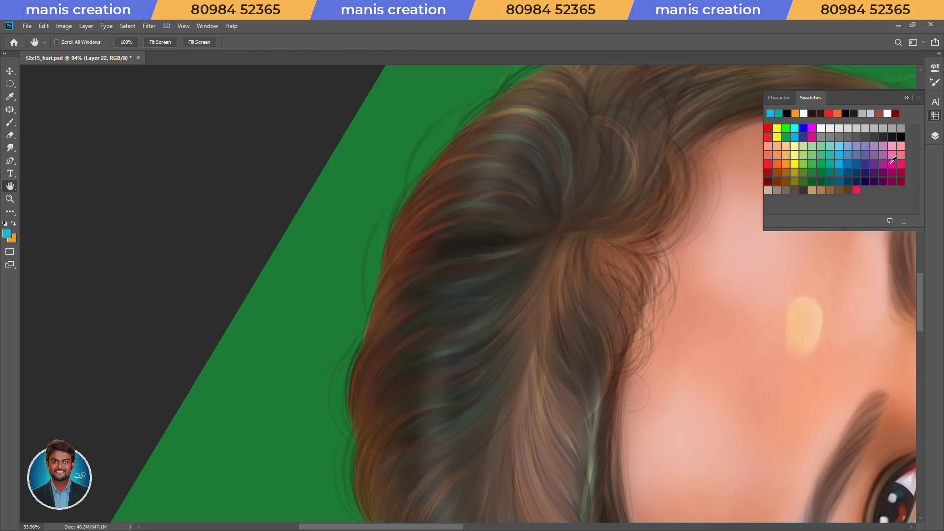
key(z)
drag(499, 220, 444, 218)
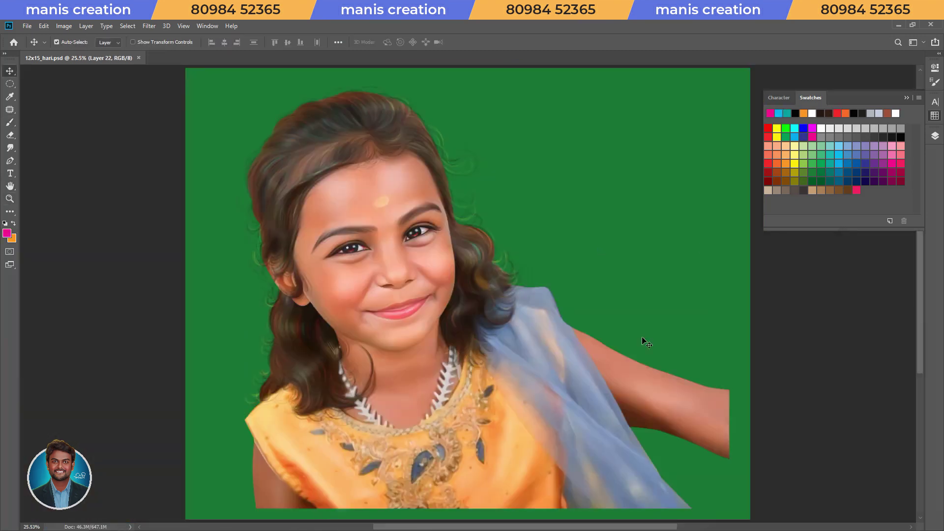